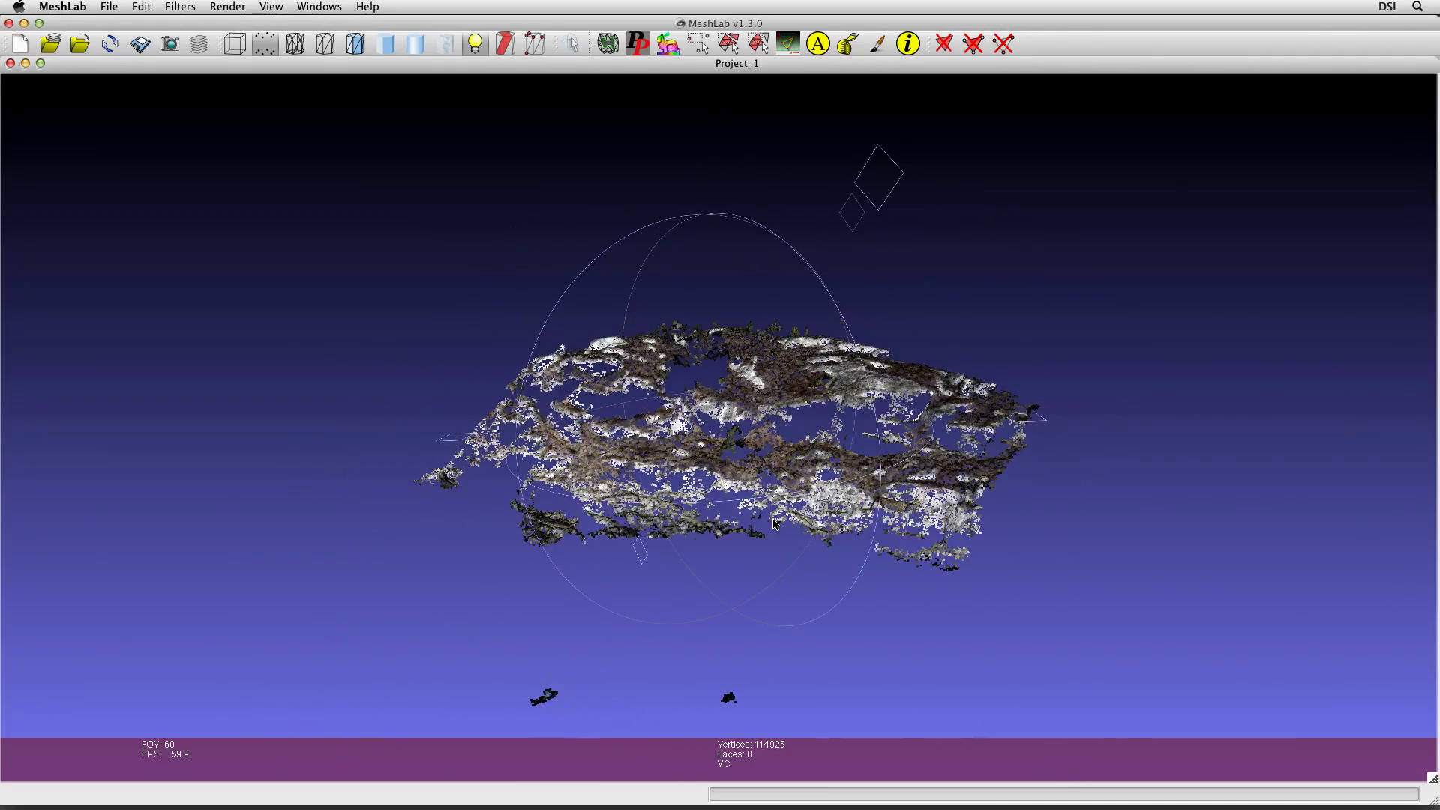
- Compute vertex normals for the cliff point cloud with Number of neighbors kept at 10
{"action": "scroll", "coordinate": [775, 523], "scroll_direction": "up", "scroll_amount": 8}
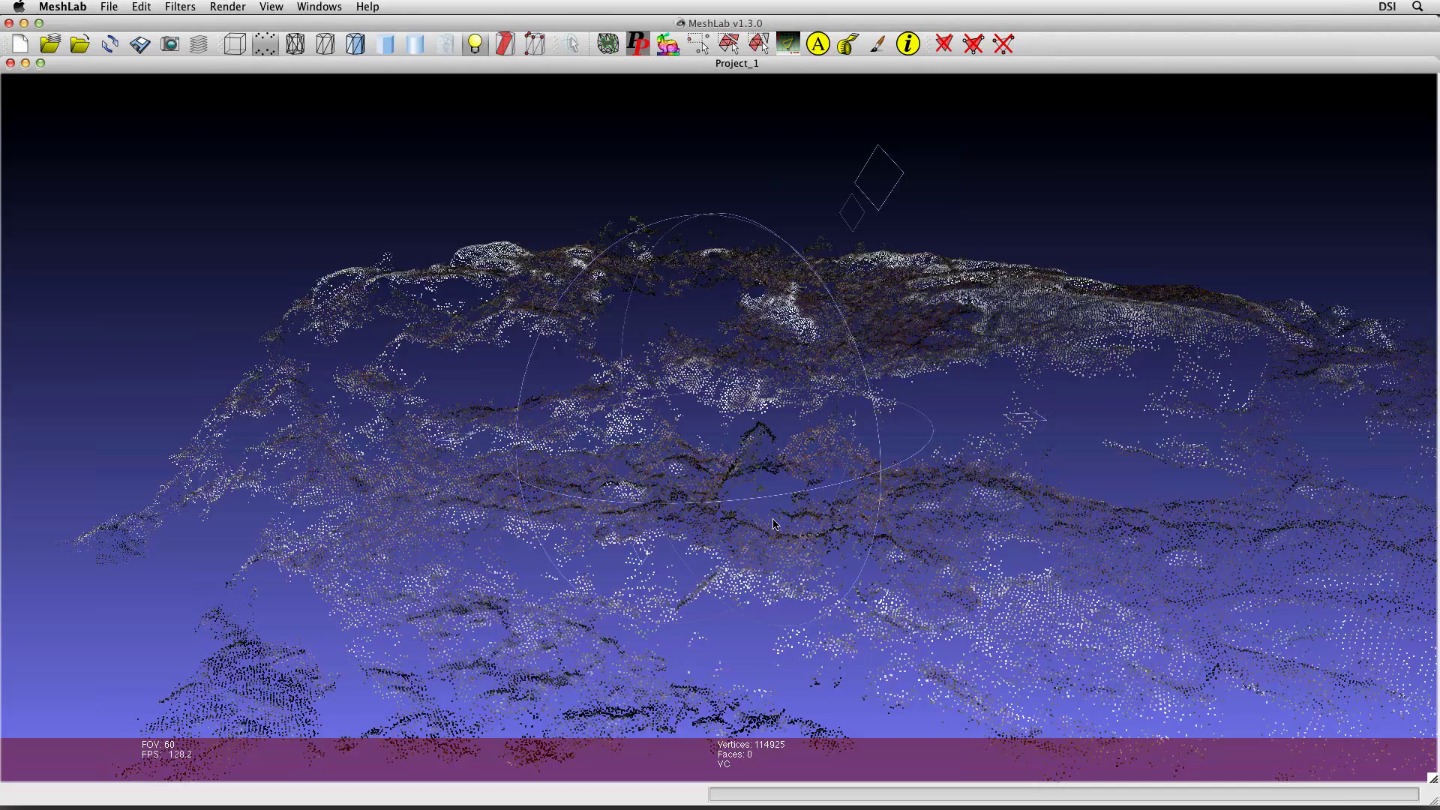
{"action": "scroll", "coordinate": [774, 521], "scroll_direction": "down", "scroll_amount": 8}
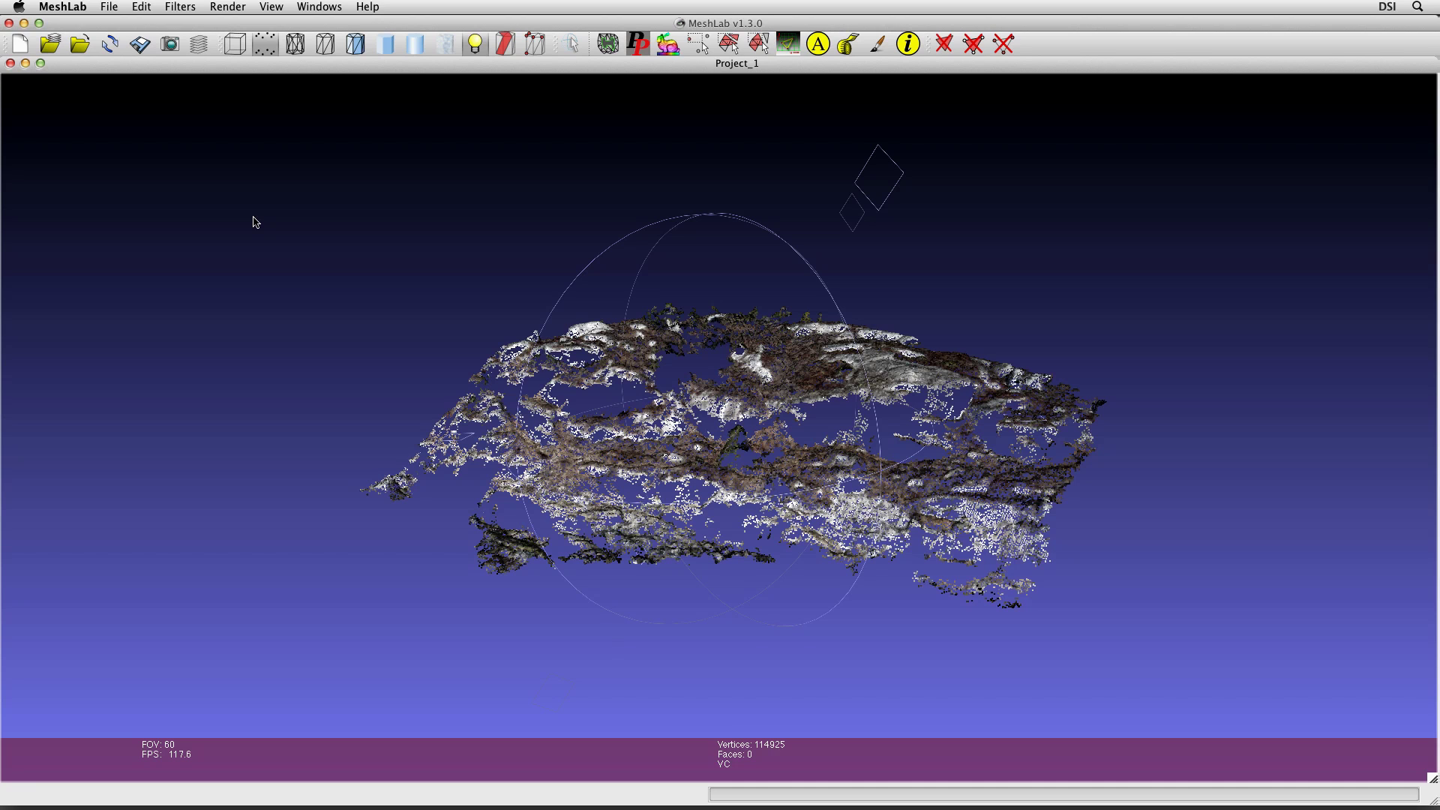
{"action": "left_click", "coordinate": [180, 6]}
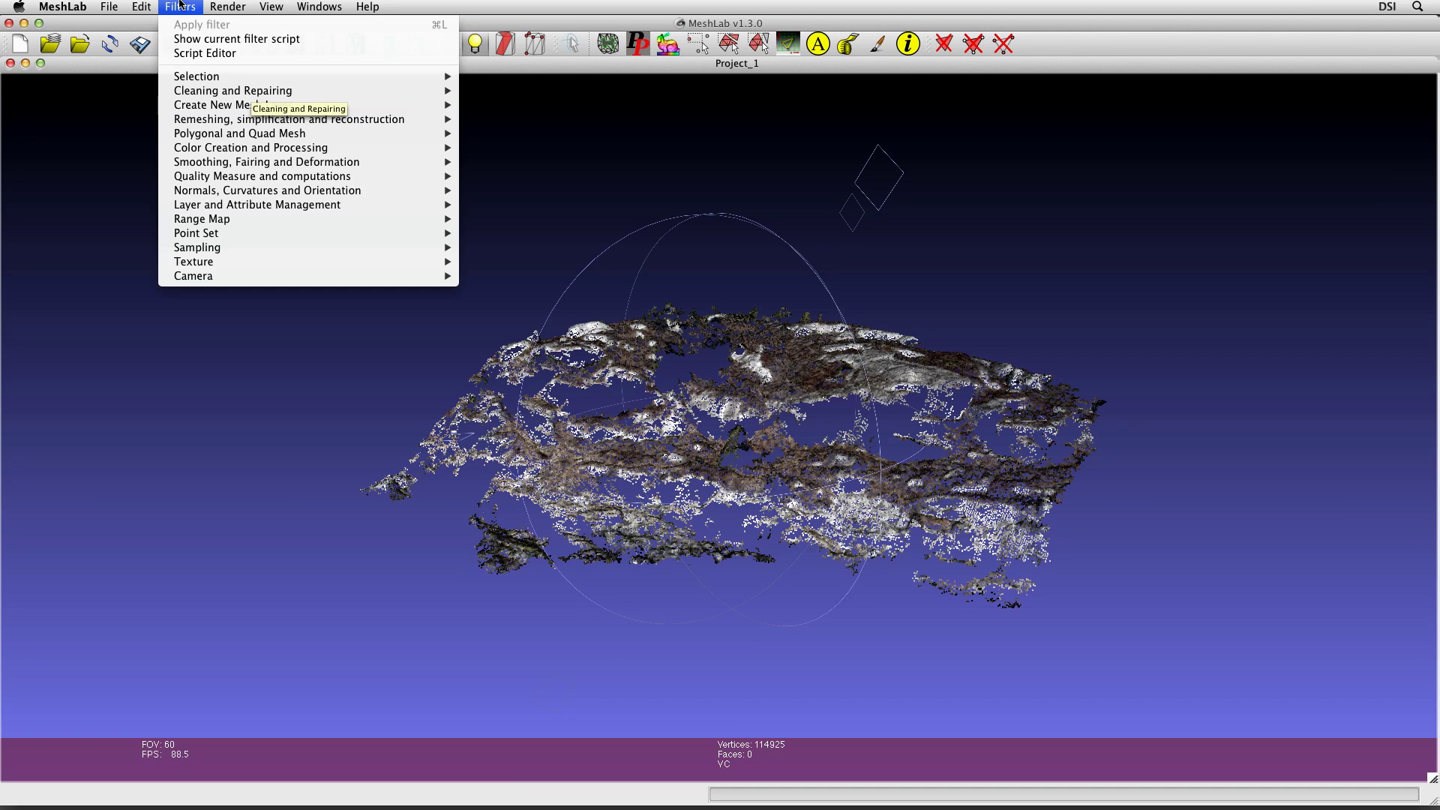
{"action": "mouse_move", "coordinate": [263, 234]}
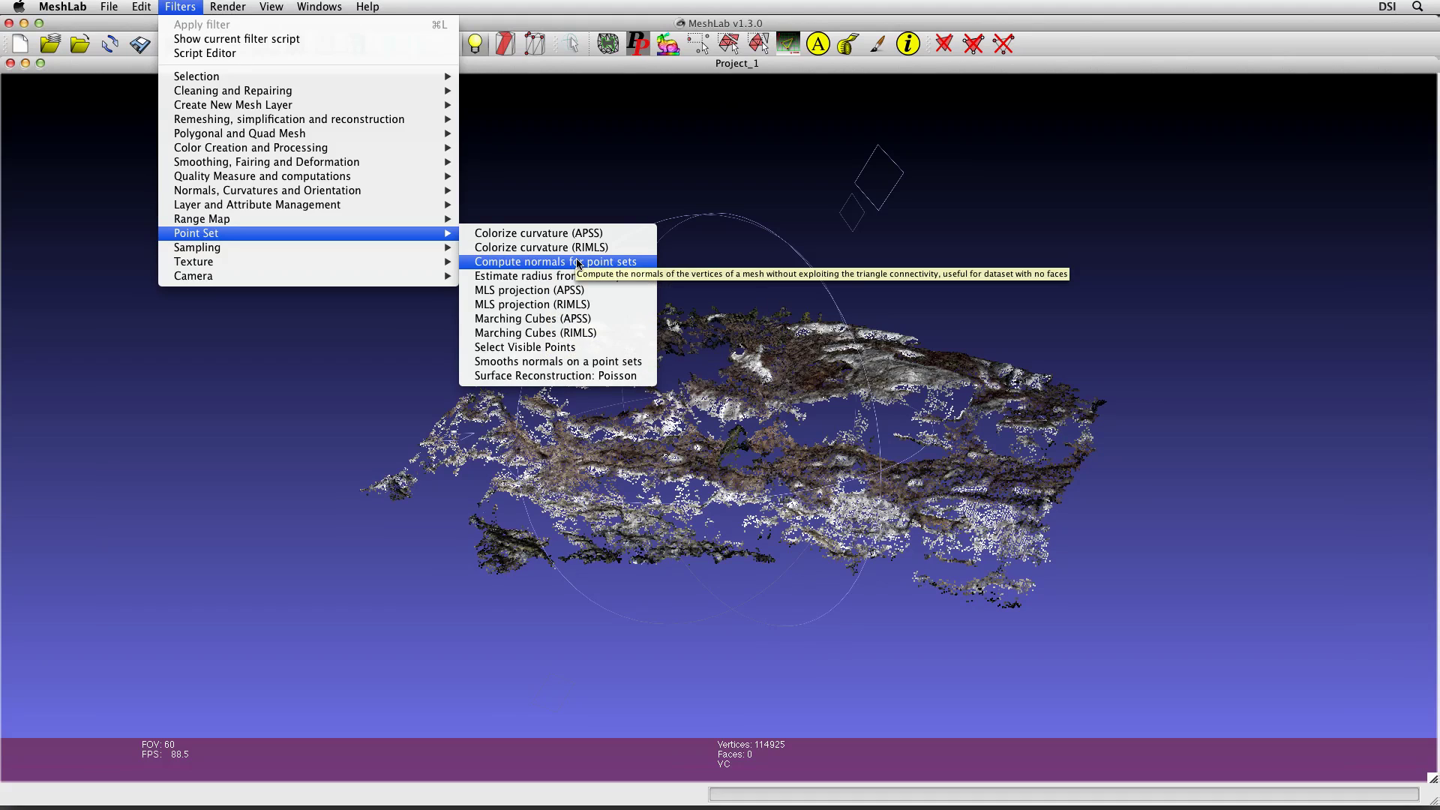
{"action": "left_click", "coordinate": [640, 263]}
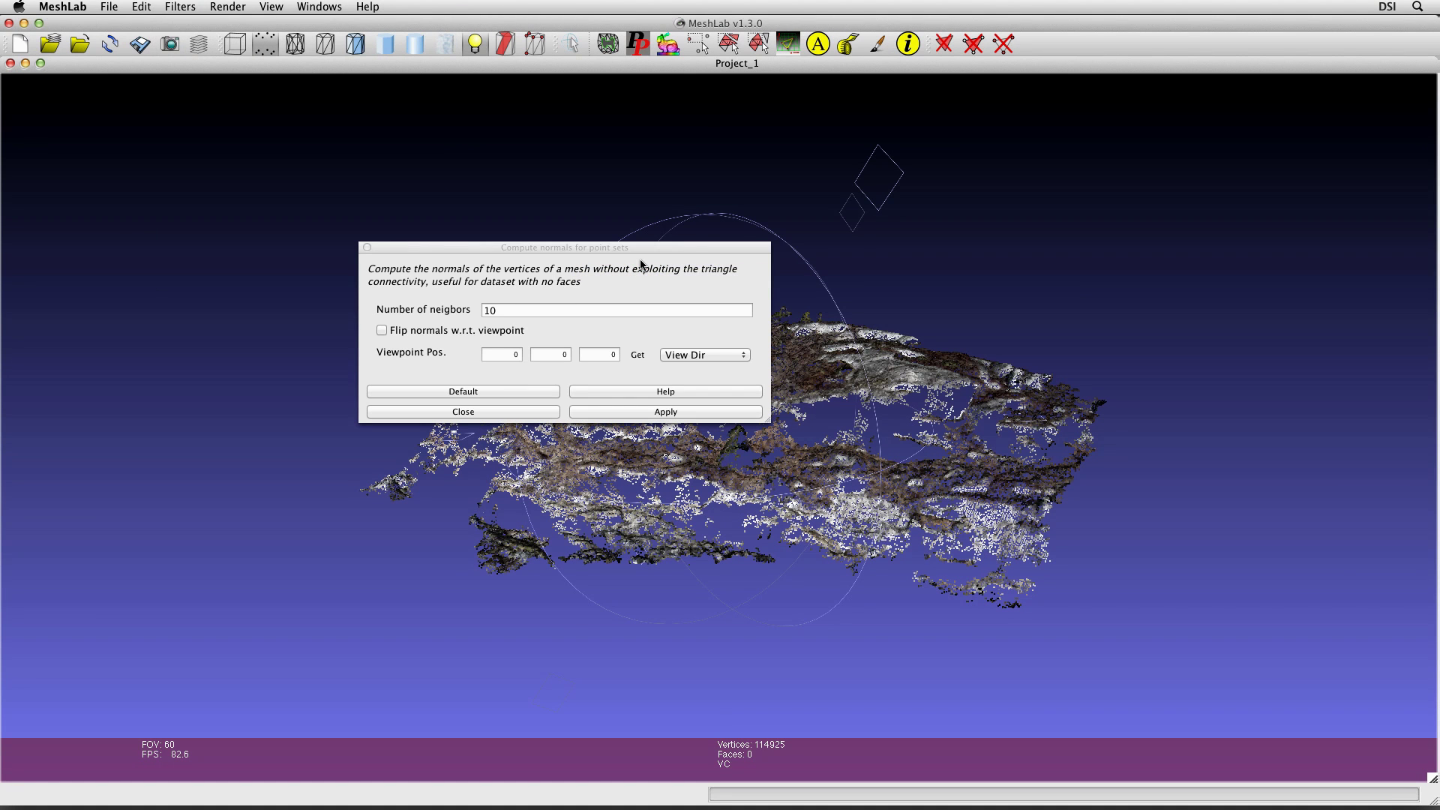
{"action": "left_click", "coordinate": [697, 412]}
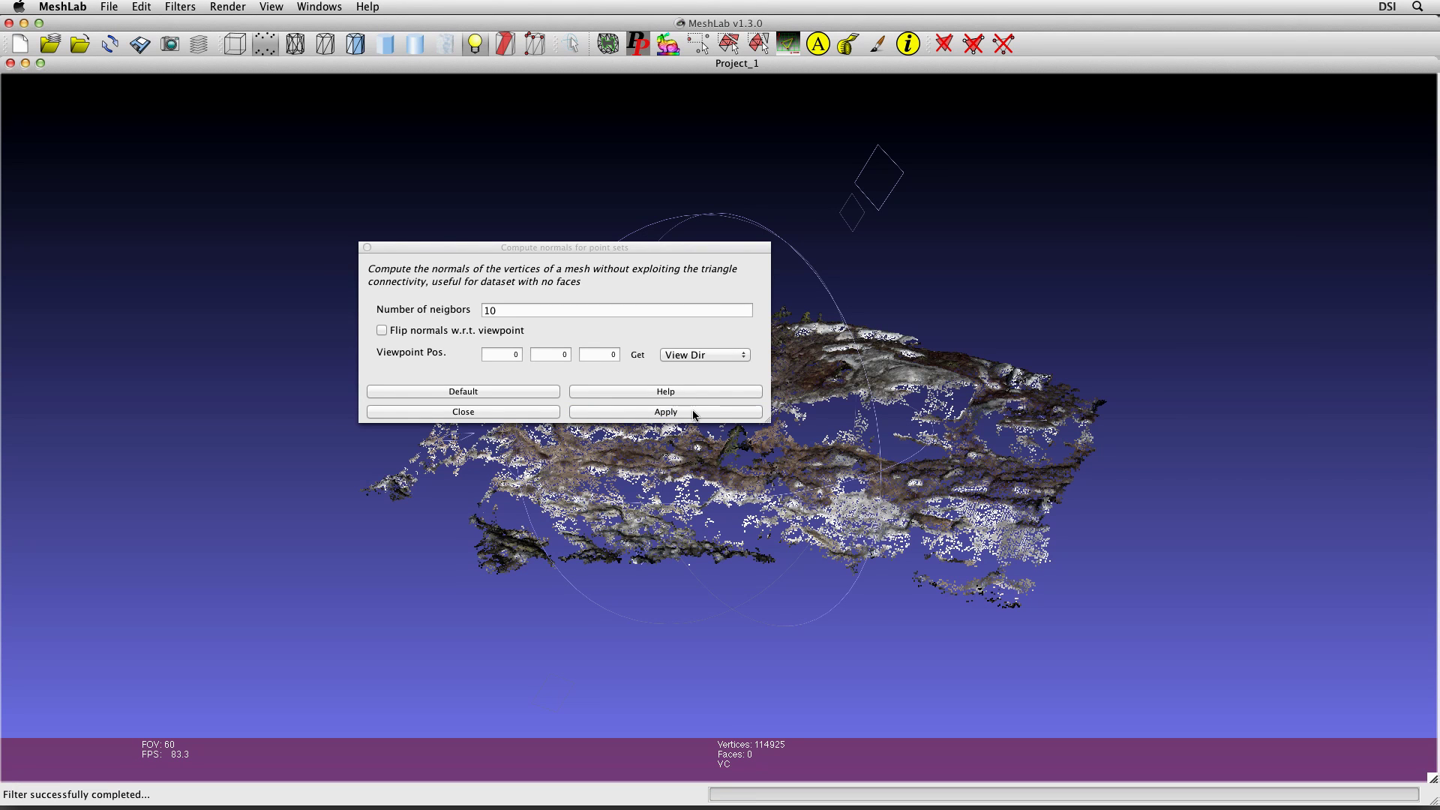
{"action": "left_click", "coordinate": [523, 413]}
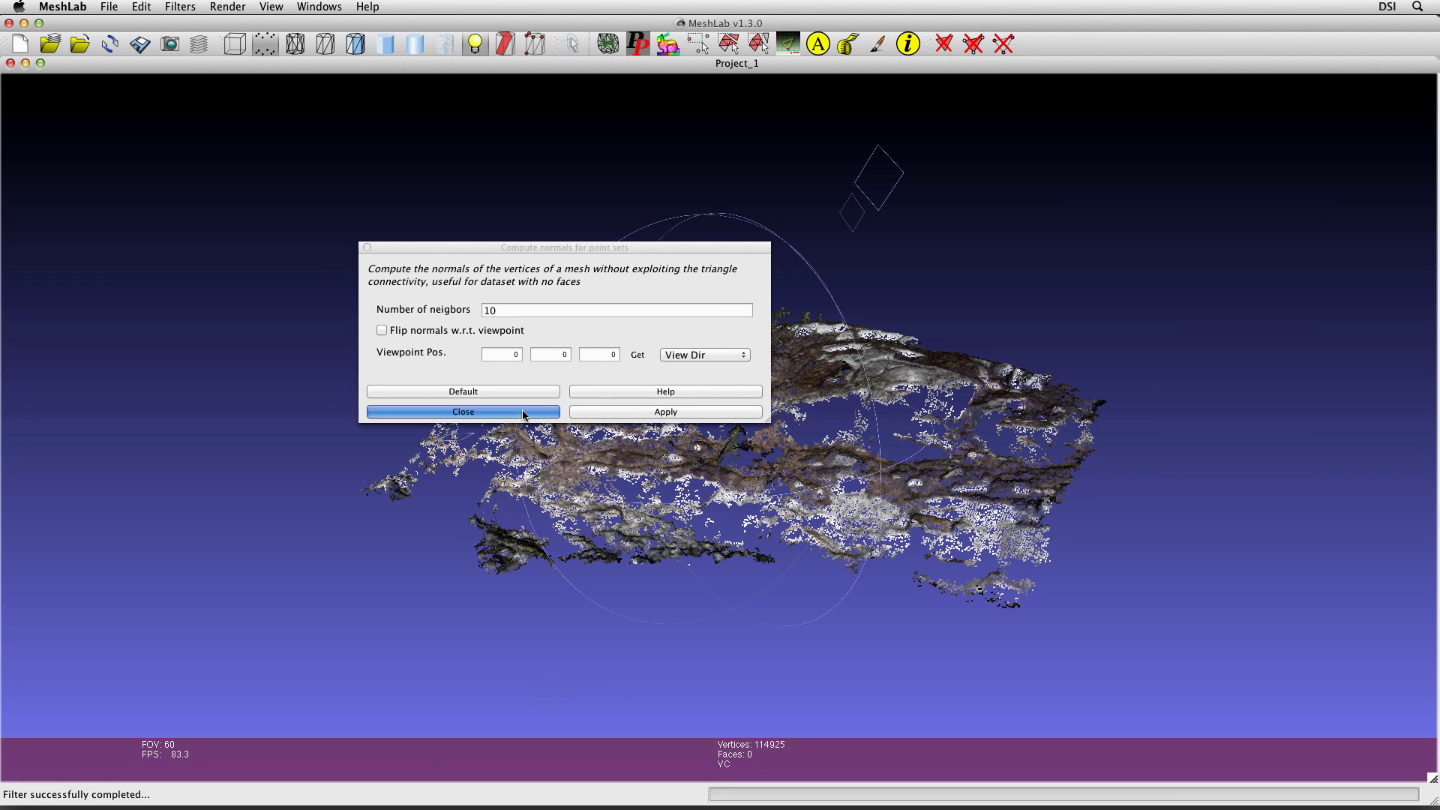
- Run Poisson surface reconstruction with Octree Depth 10 and Solver Divide 8, producing 289429 faces
{"action": "left_click", "coordinate": [177, 5]}
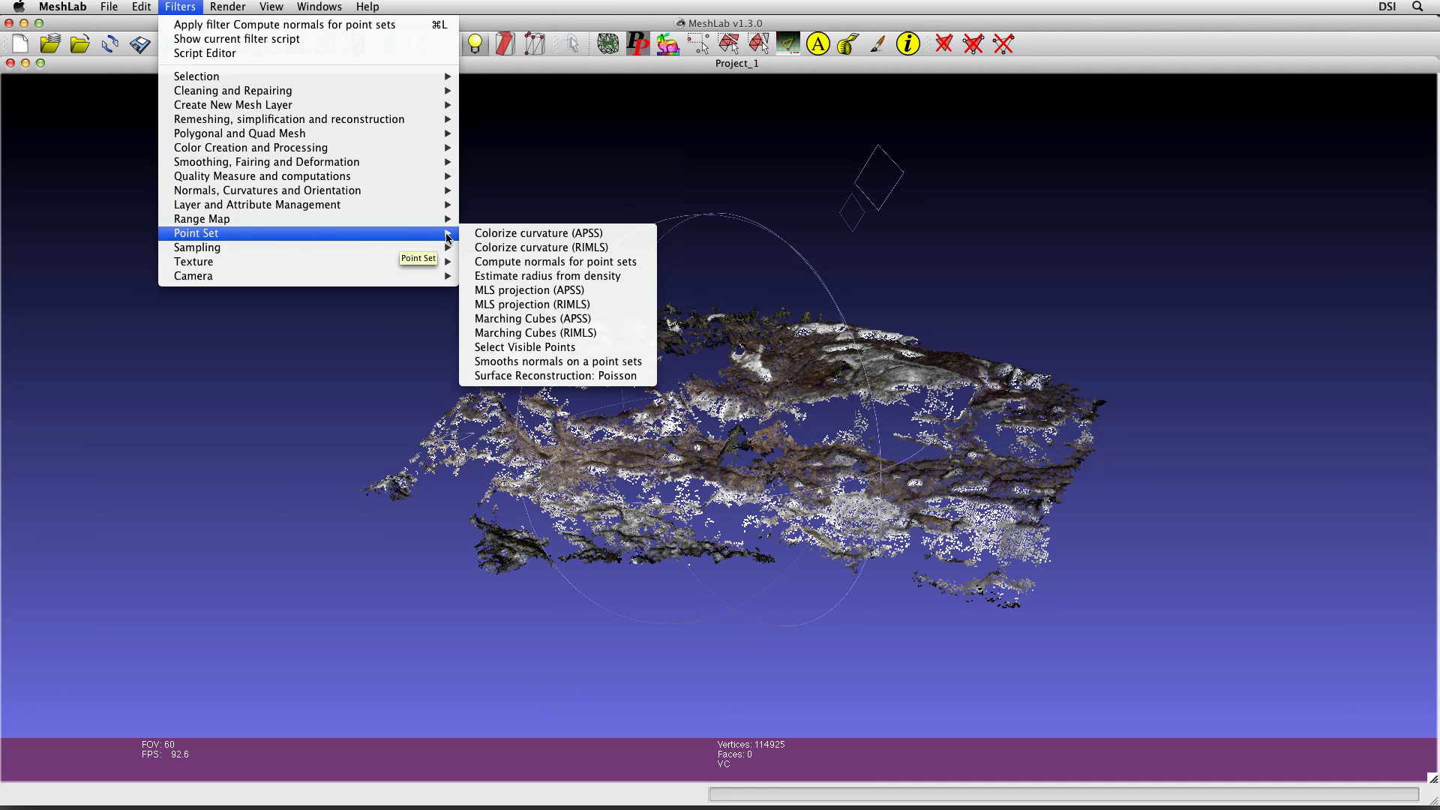
{"action": "left_click", "coordinate": [642, 377]}
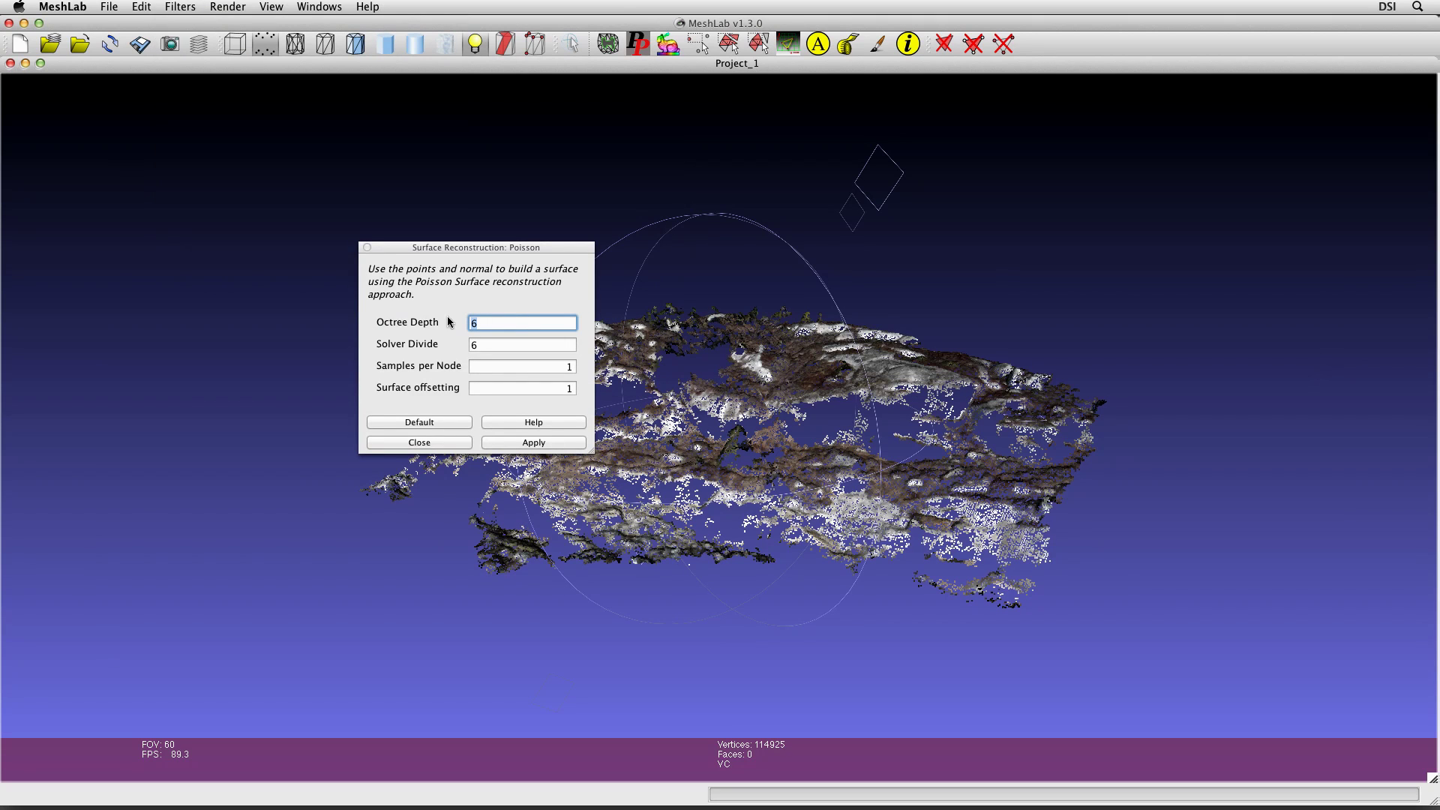
{"action": "type", "text": "10"}
{"action": "key", "text": "Tab"}
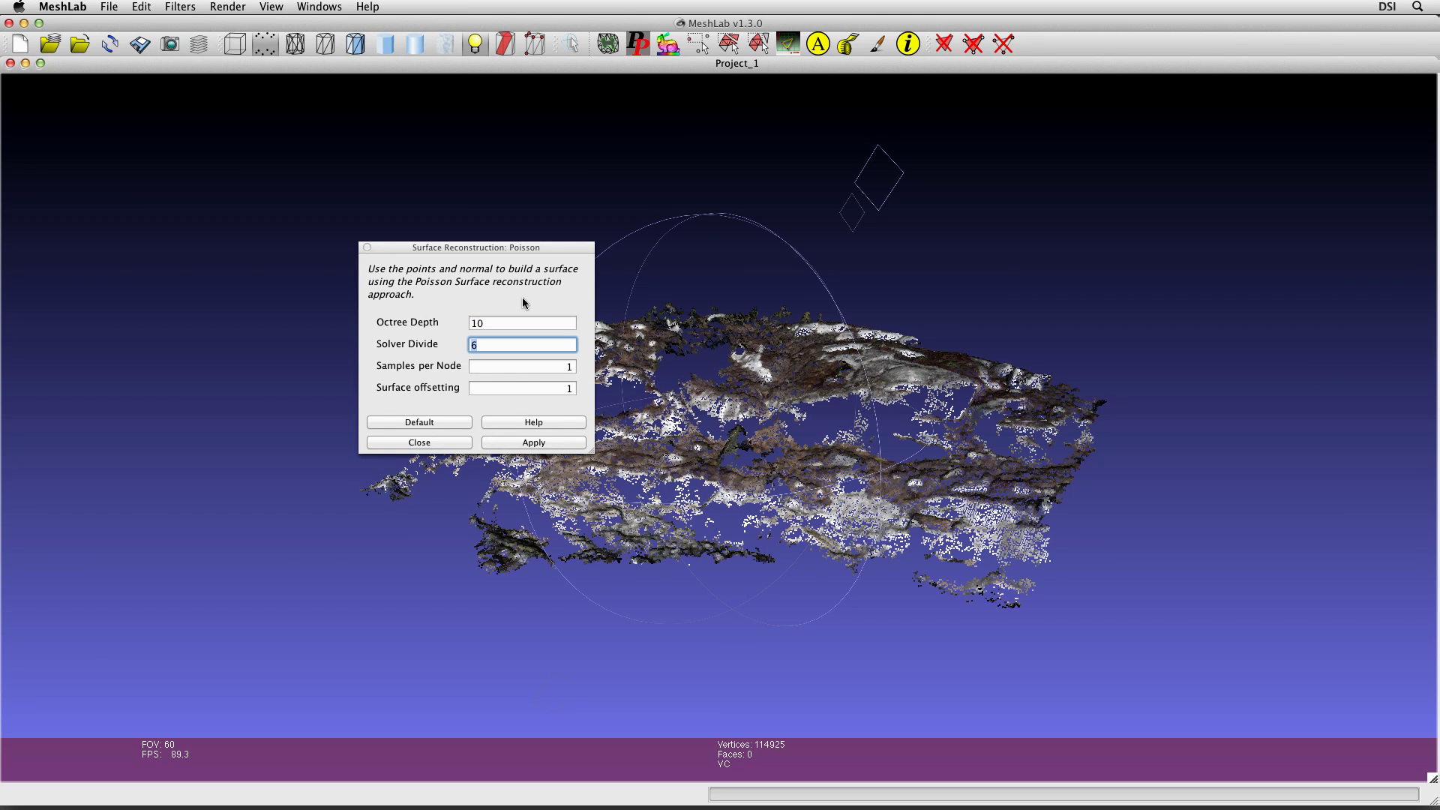
{"action": "type", "text": "8"}
{"action": "key", "text": "Tab"}
{"action": "left_click", "coordinate": [561, 445]}
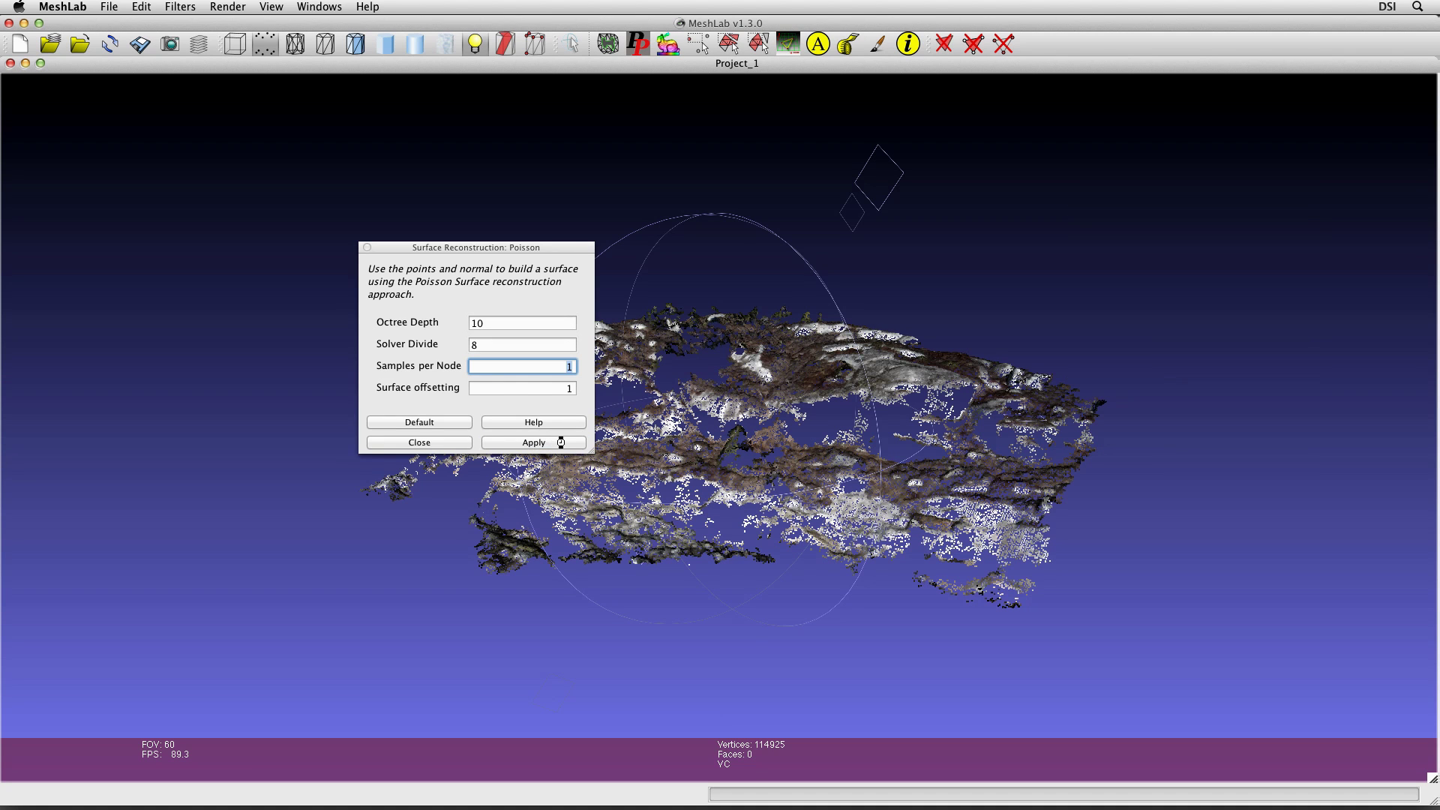
{"action": "left_click", "coordinate": [454, 444]}
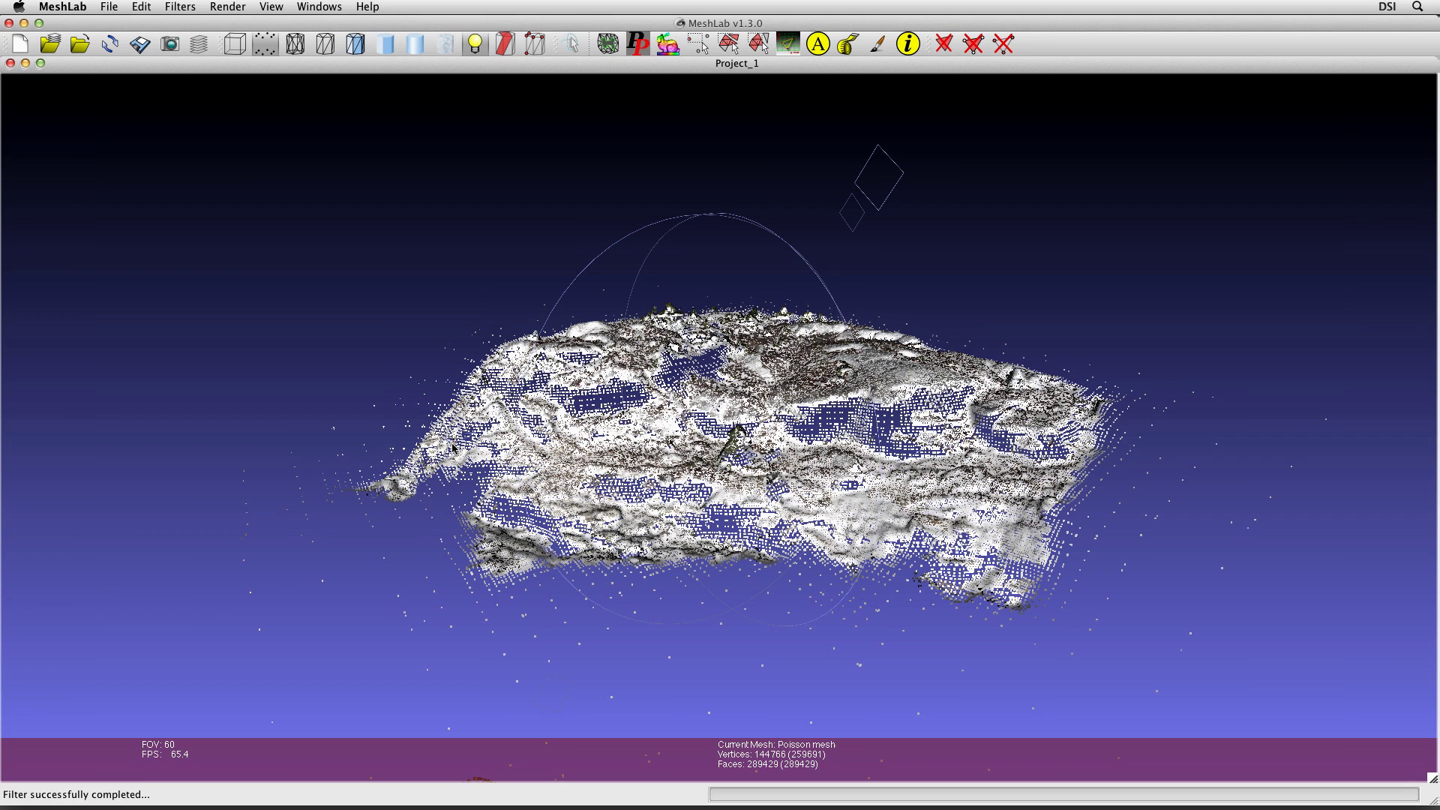
- Switch the render mode to Smooth and orbit to inspect the new surface
{"action": "left_click", "coordinate": [227, 7]}
{"action": "mouse_move", "coordinate": [237, 29]}
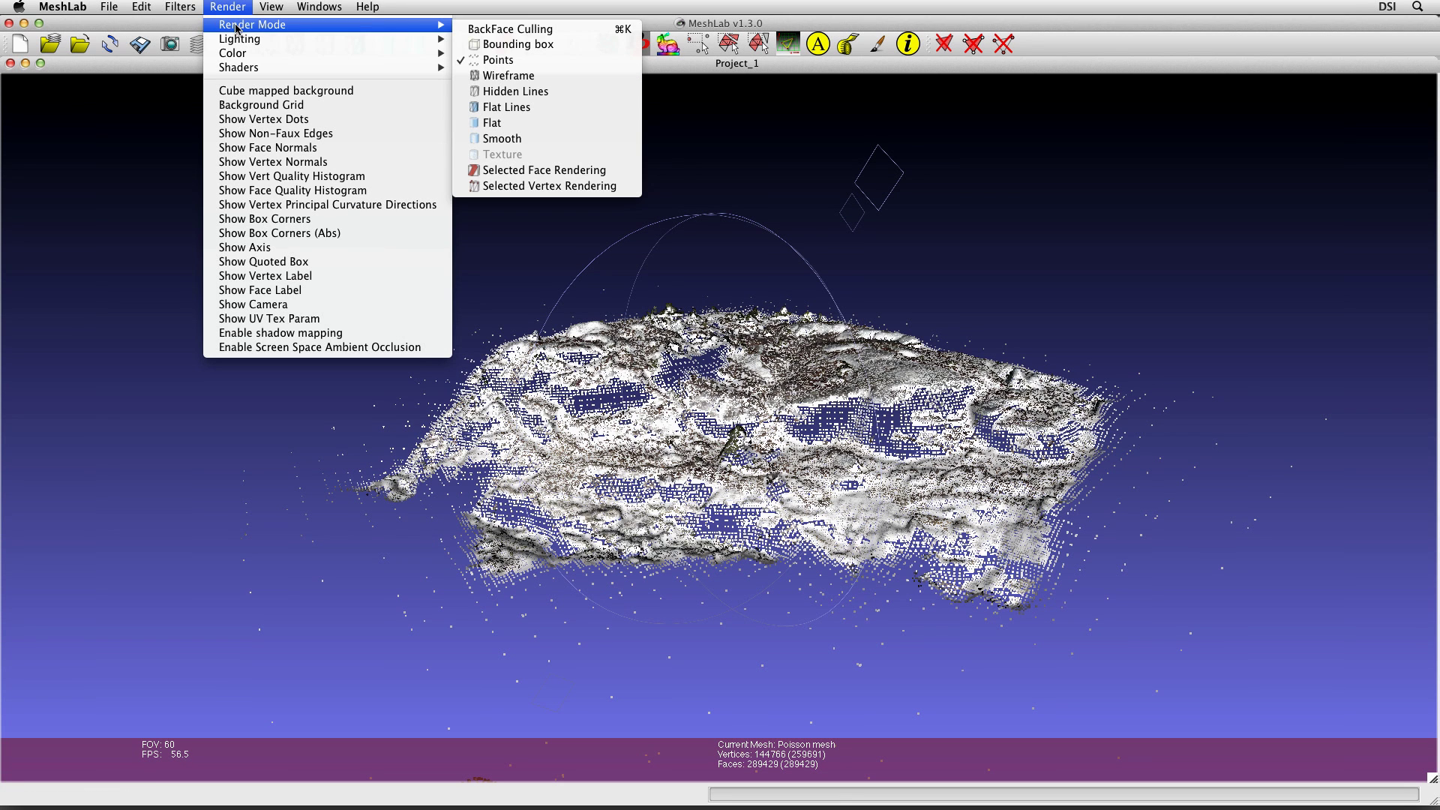
{"action": "left_click", "coordinate": [538, 144]}
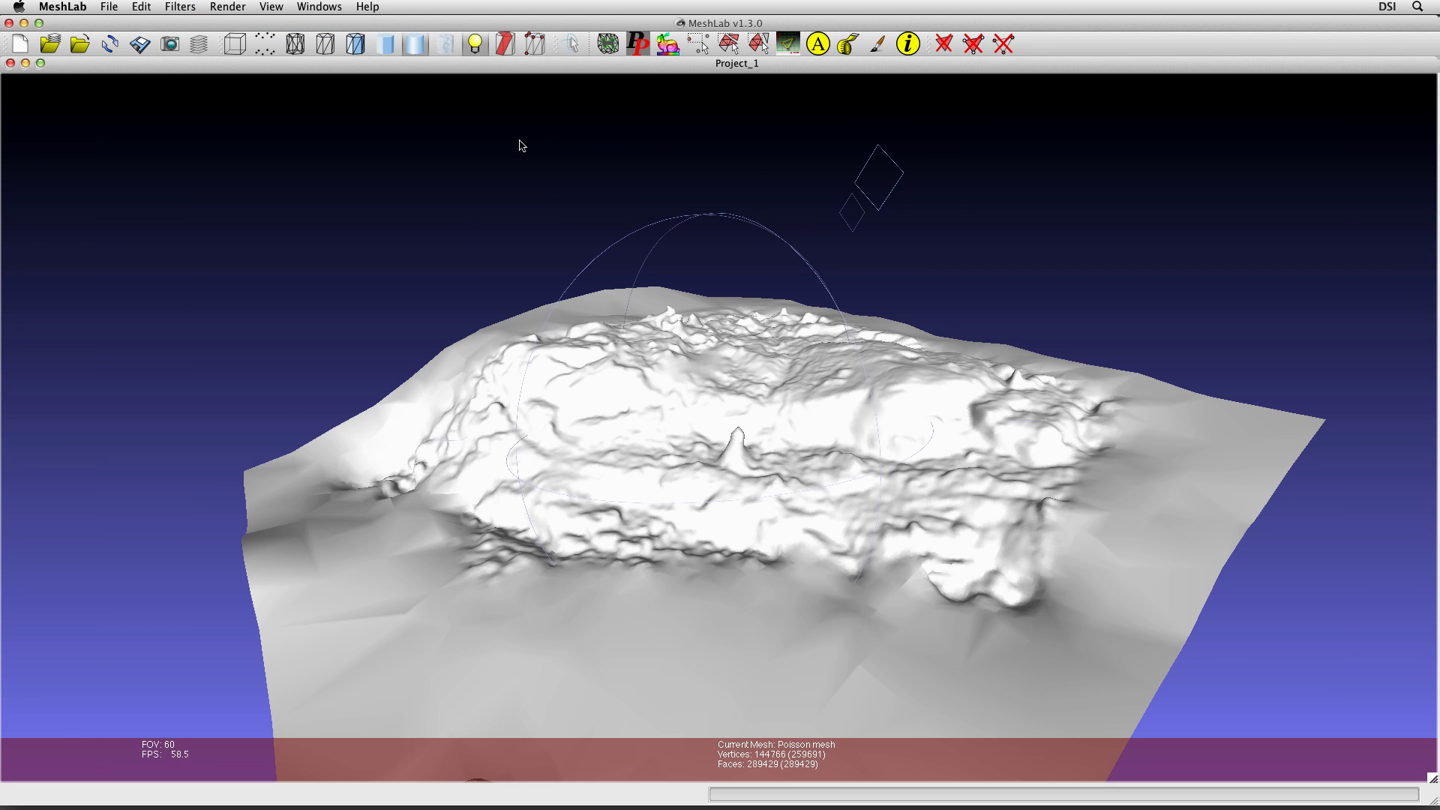
{"action": "left_click_drag", "start_coordinate": [668, 373], "coordinate": [620, 491]}
- Apply the electronic microscope.gdp shader with an adjusted edgefalloff, closing its settings panel
{"action": "left_click", "coordinate": [227, 6]}
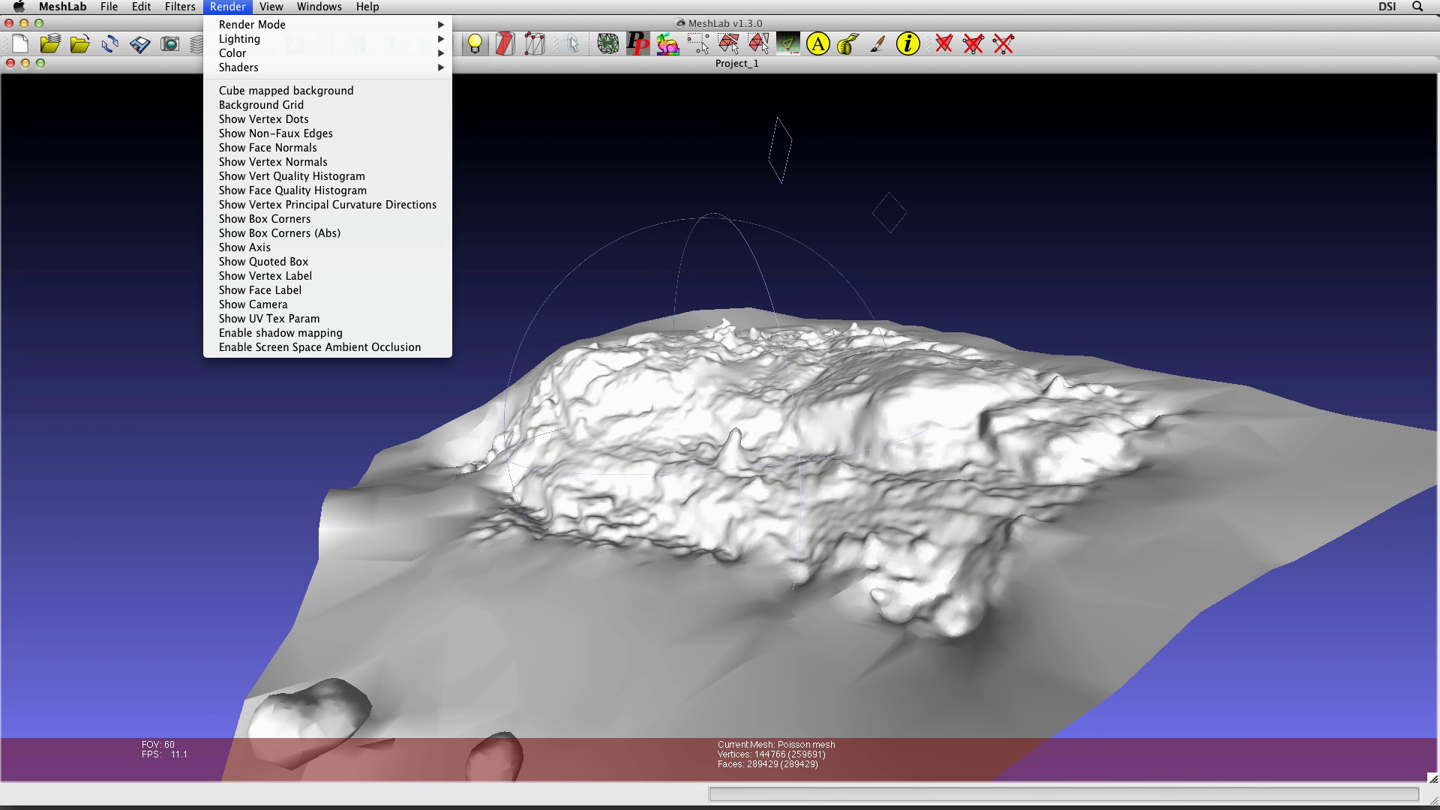
{"action": "mouse_move", "coordinate": [284, 68]}
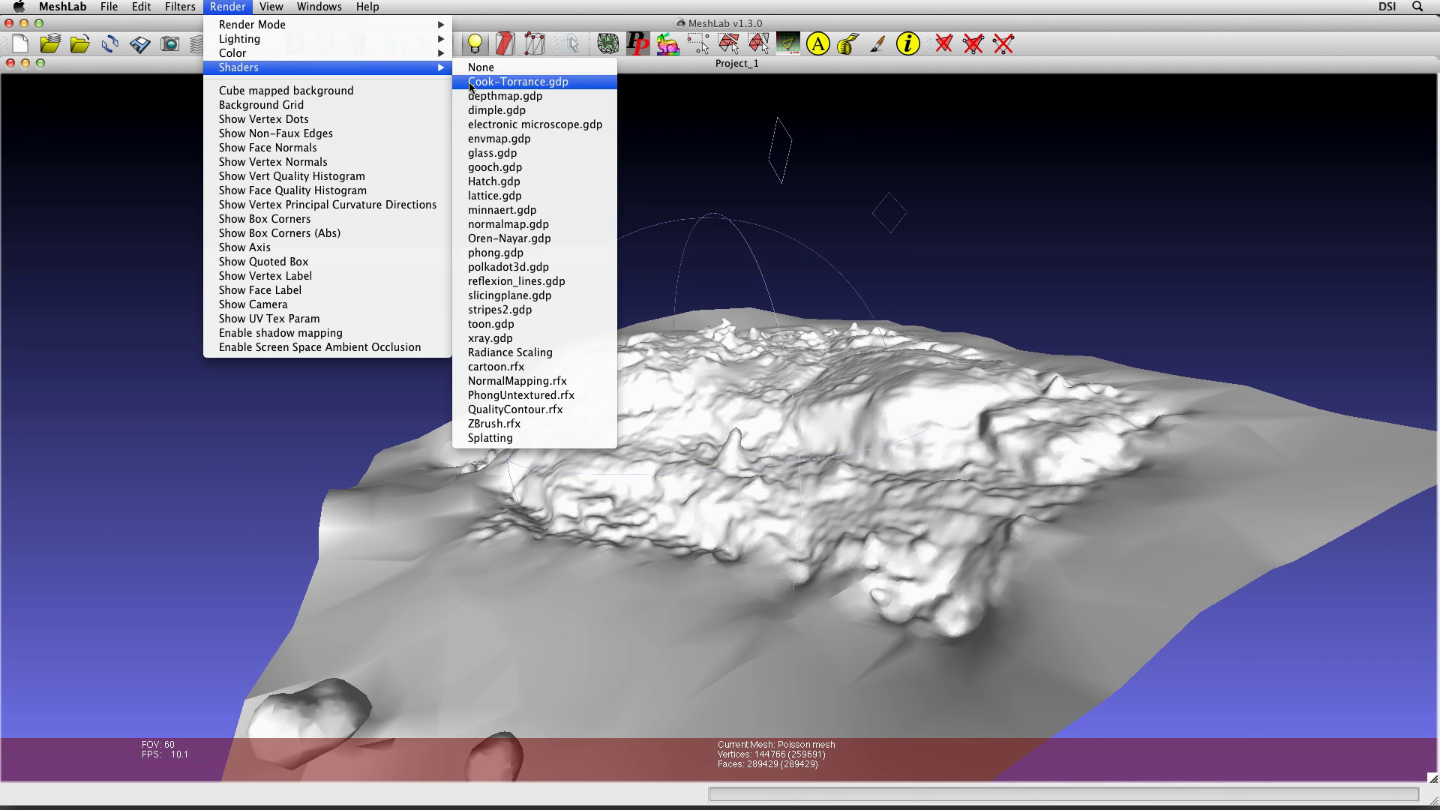
{"action": "left_click", "coordinate": [565, 126]}
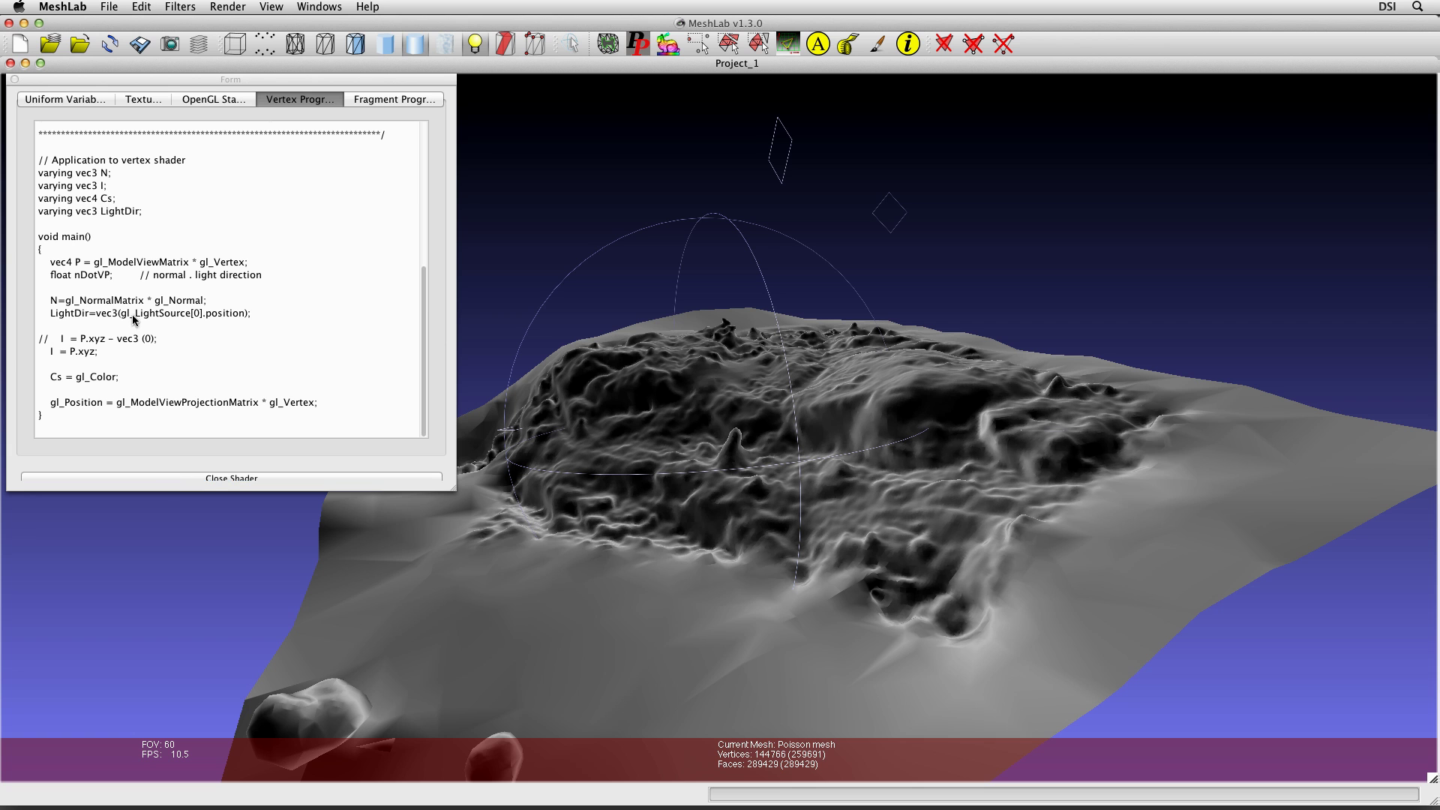
{"action": "left_click", "coordinate": [87, 99]}
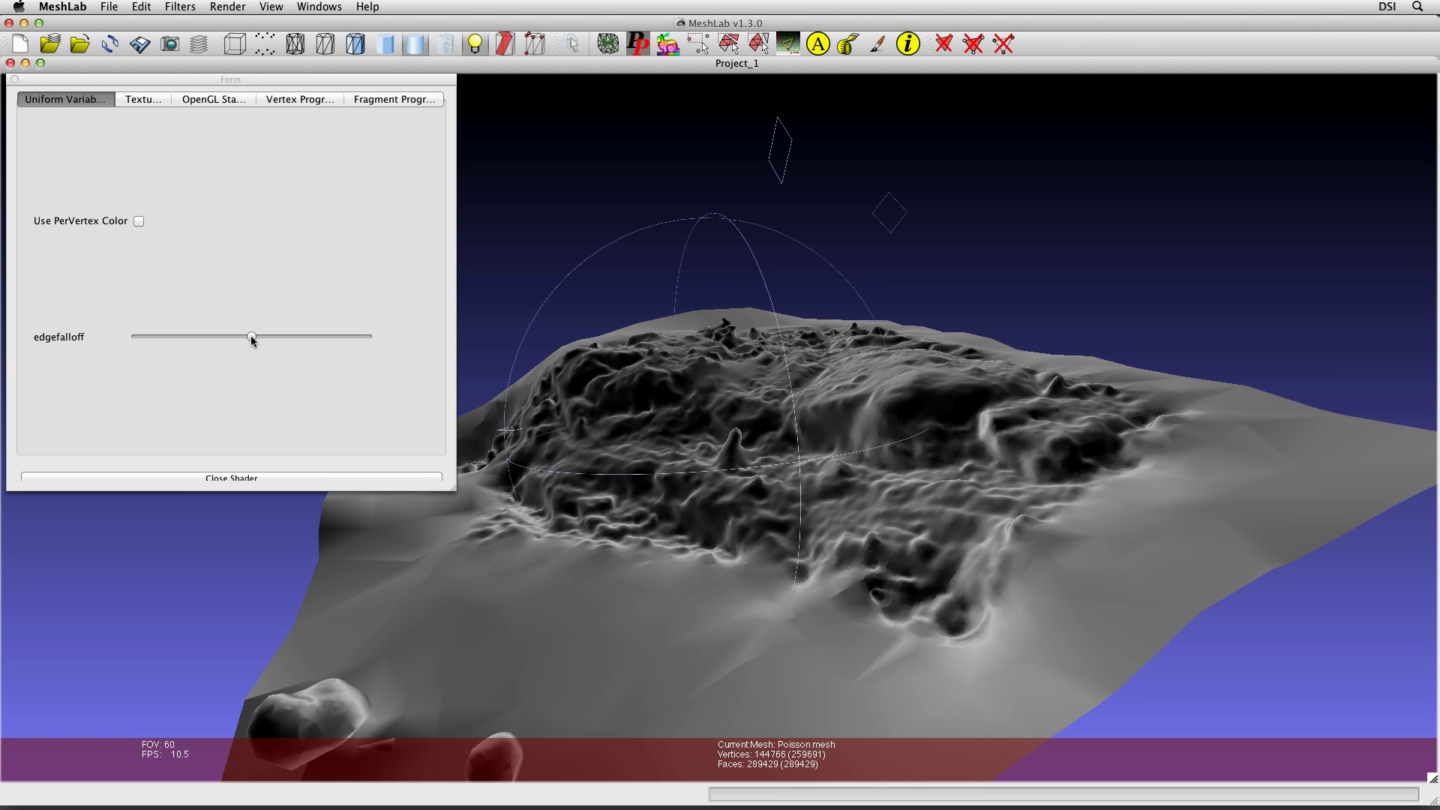
{"action": "mouse_move", "coordinate": [250, 335]}
{"action": "left_mouse_down"}
{"action": "mouse_move", "coordinate": [210, 336]}
{"action": "mouse_move", "coordinate": [255, 336]}
{"action": "left_mouse_up"}
{"action": "left_click", "coordinate": [14, 79]}
{"action": "left_click_drag", "start_coordinate": [379, 312], "coordinate": [643, 285]}
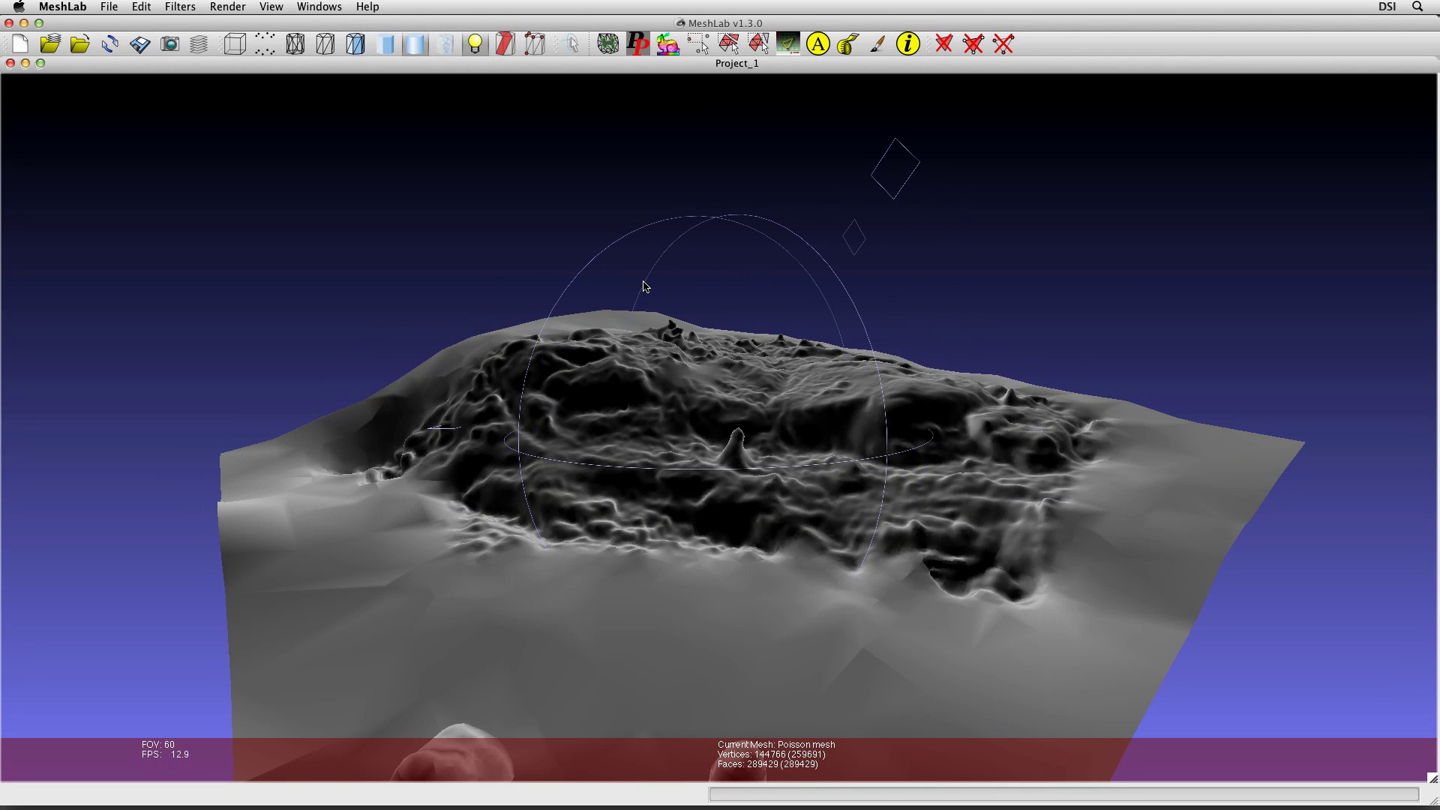
- Export the Poisson mesh as cliff in Alias Wavefront Object (*.obj) format
{"action": "left_click", "coordinate": [112, 9]}
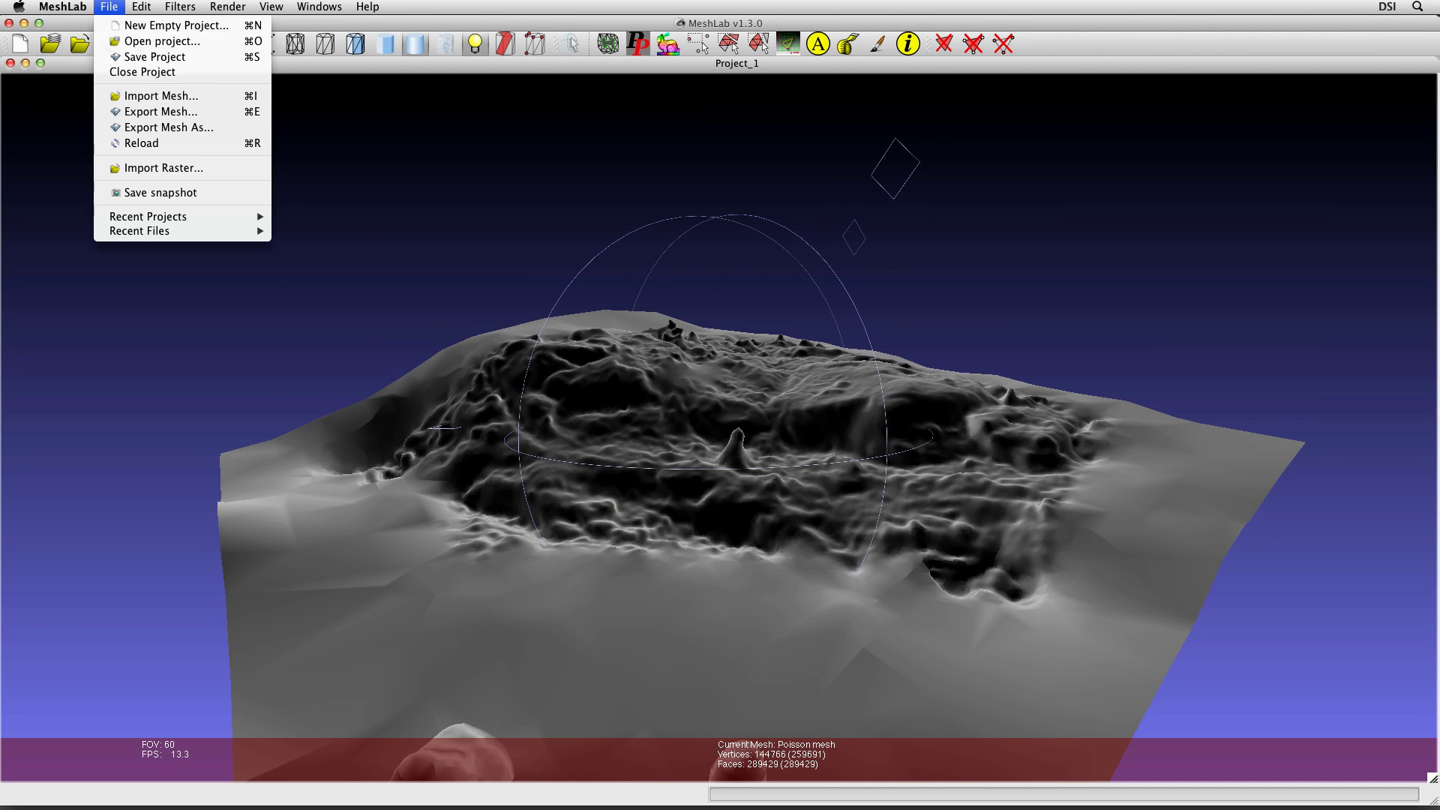
{"action": "left_click", "coordinate": [179, 117]}
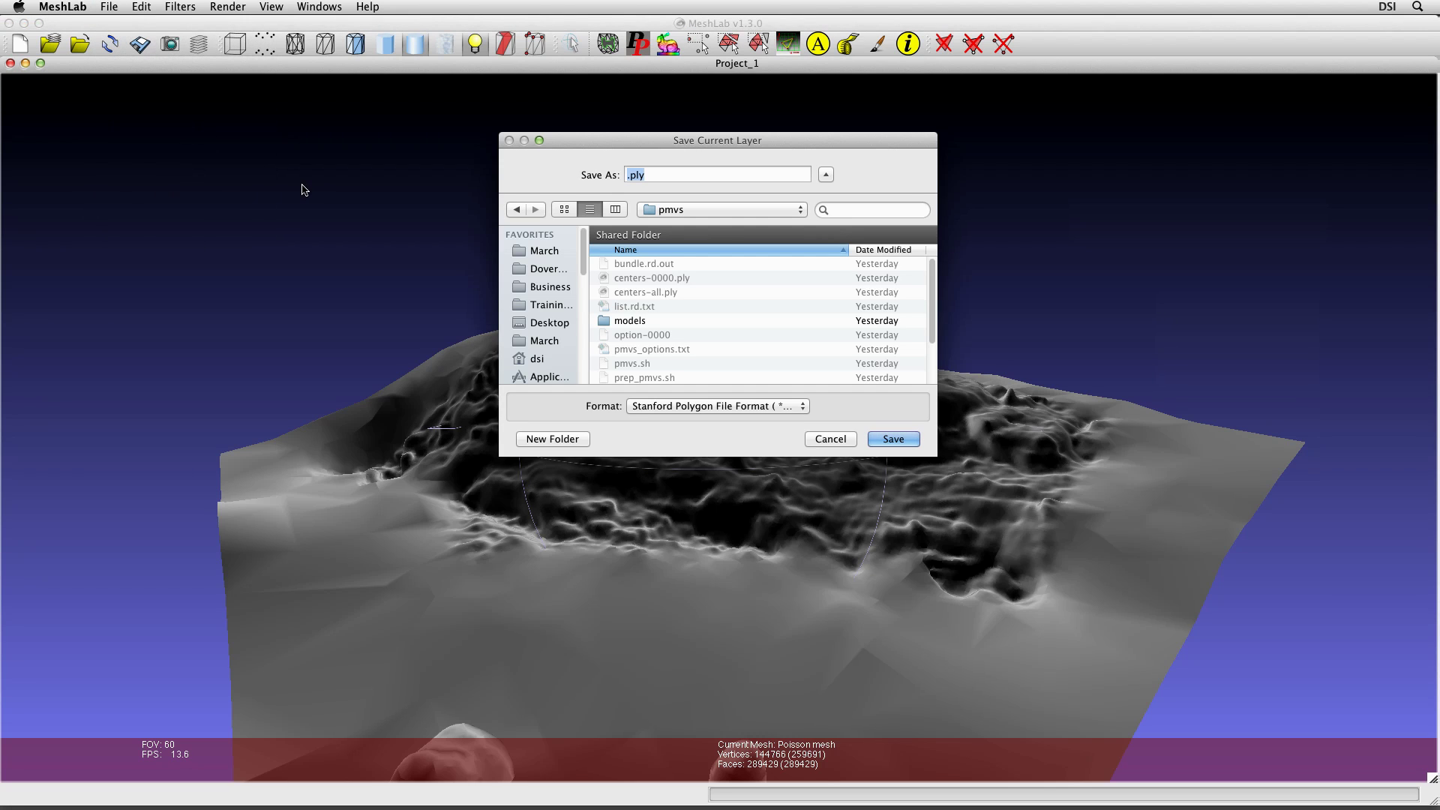
{"action": "left_click", "coordinate": [652, 174]}
{"action": "left_click", "coordinate": [627, 174]}
{"action": "type", "text": "cliff"}
{"action": "left_click", "coordinate": [756, 406]}
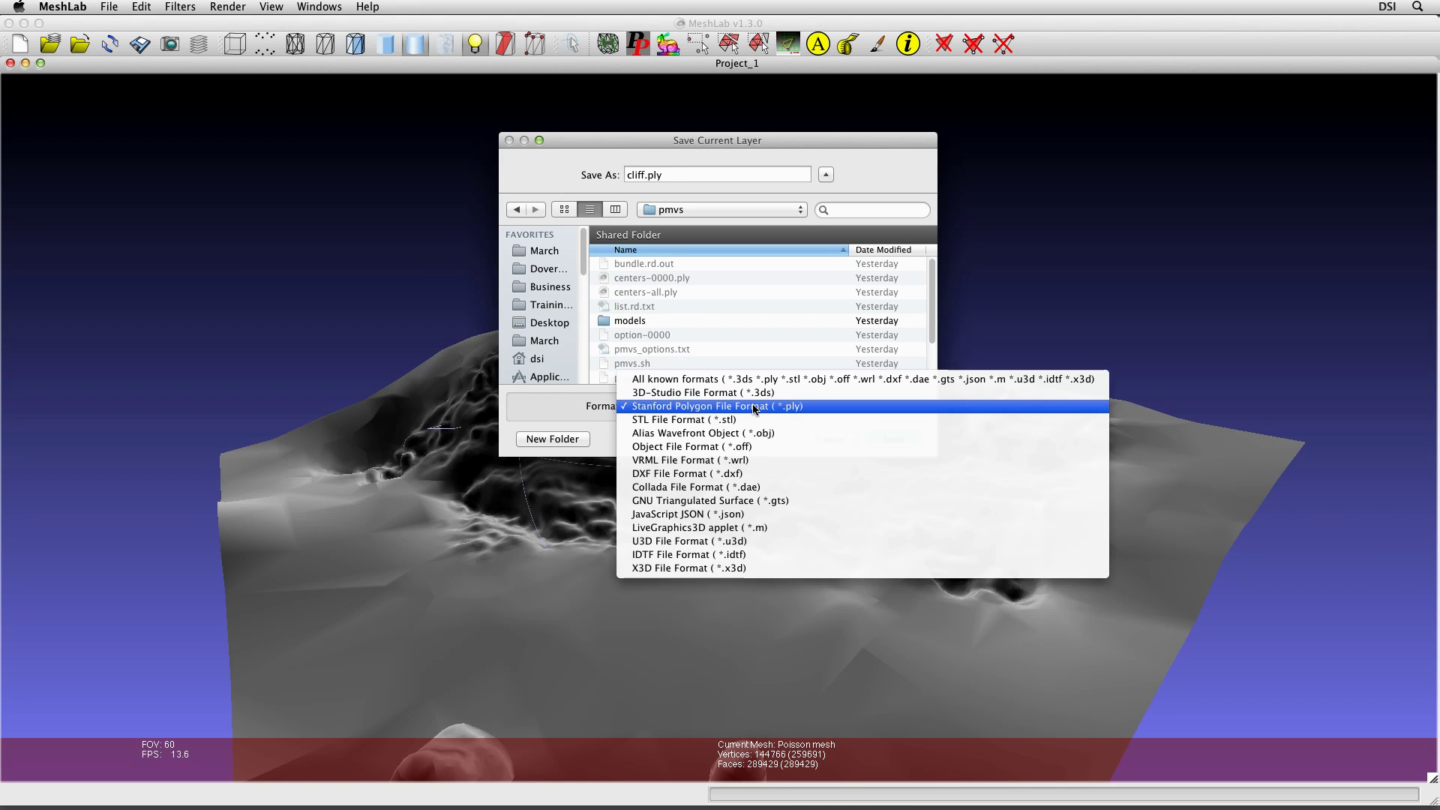
{"action": "left_click", "coordinate": [789, 434]}
{"action": "left_click", "coordinate": [891, 442]}
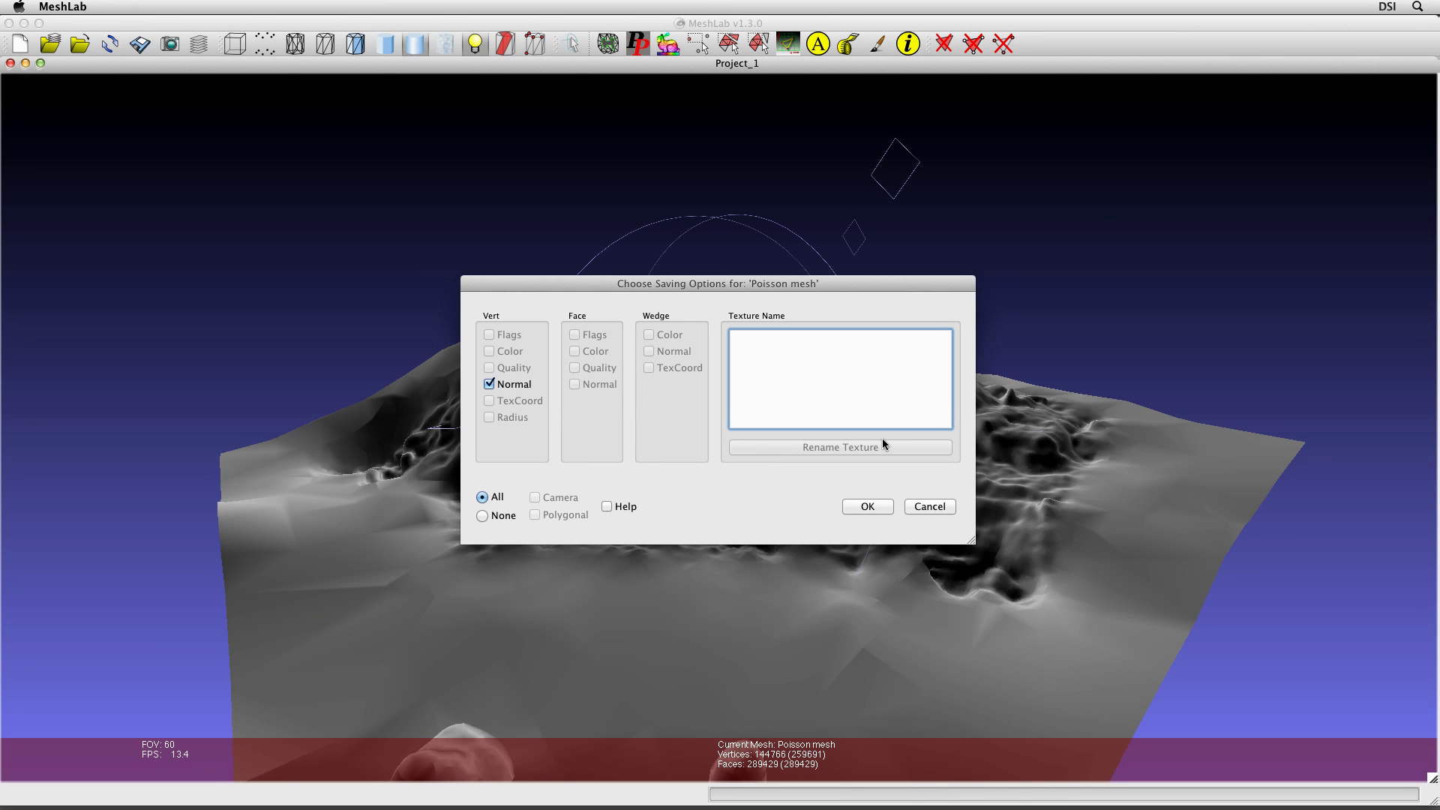
{"action": "left_click", "coordinate": [875, 507]}
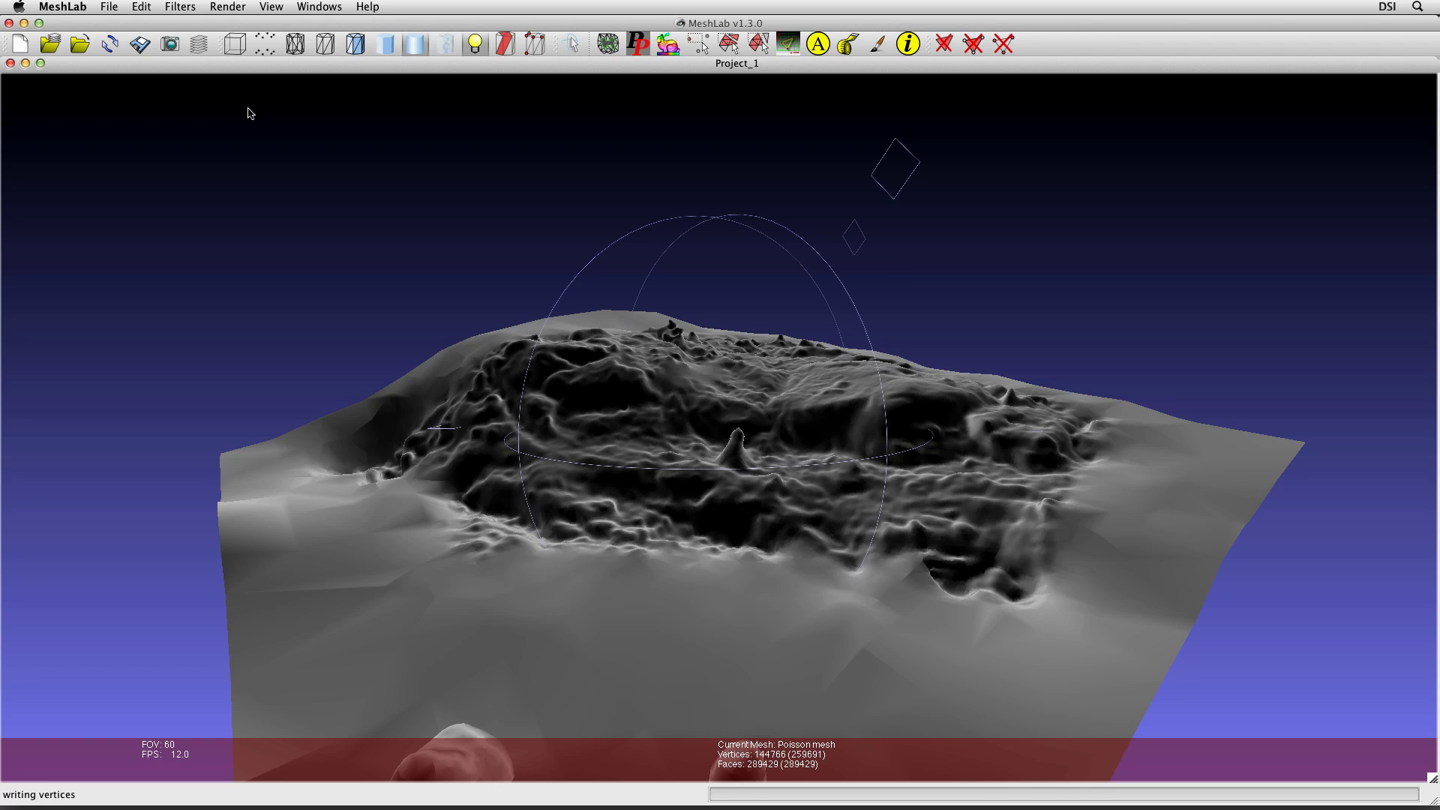
- Transfer colour from source option-0000.ply onto the target Poisson mesh via Vertex Attribute Transfer
{"action": "left_click", "coordinate": [181, 6]}
{"action": "mouse_move", "coordinate": [259, 254]}
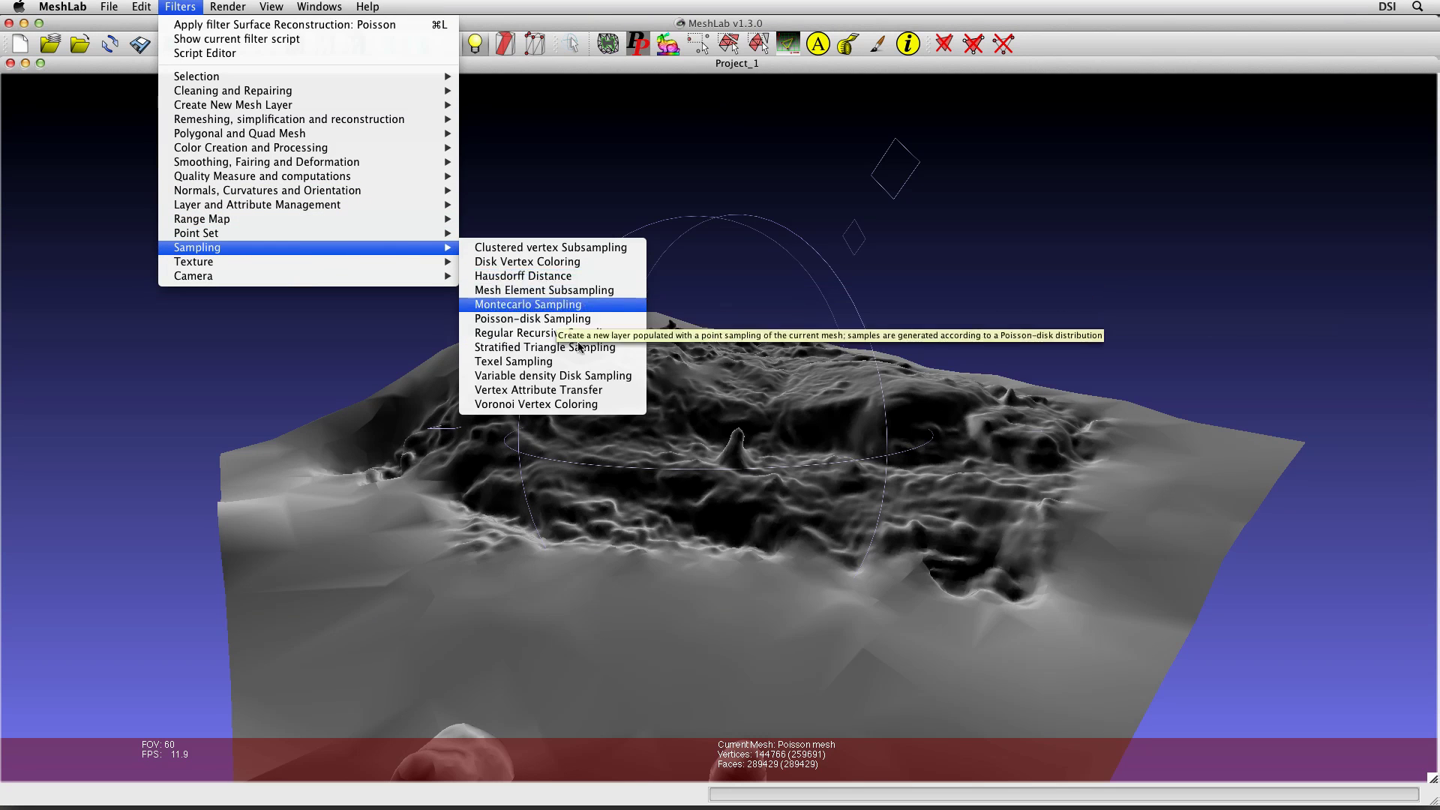
{"action": "left_click", "coordinate": [615, 390]}
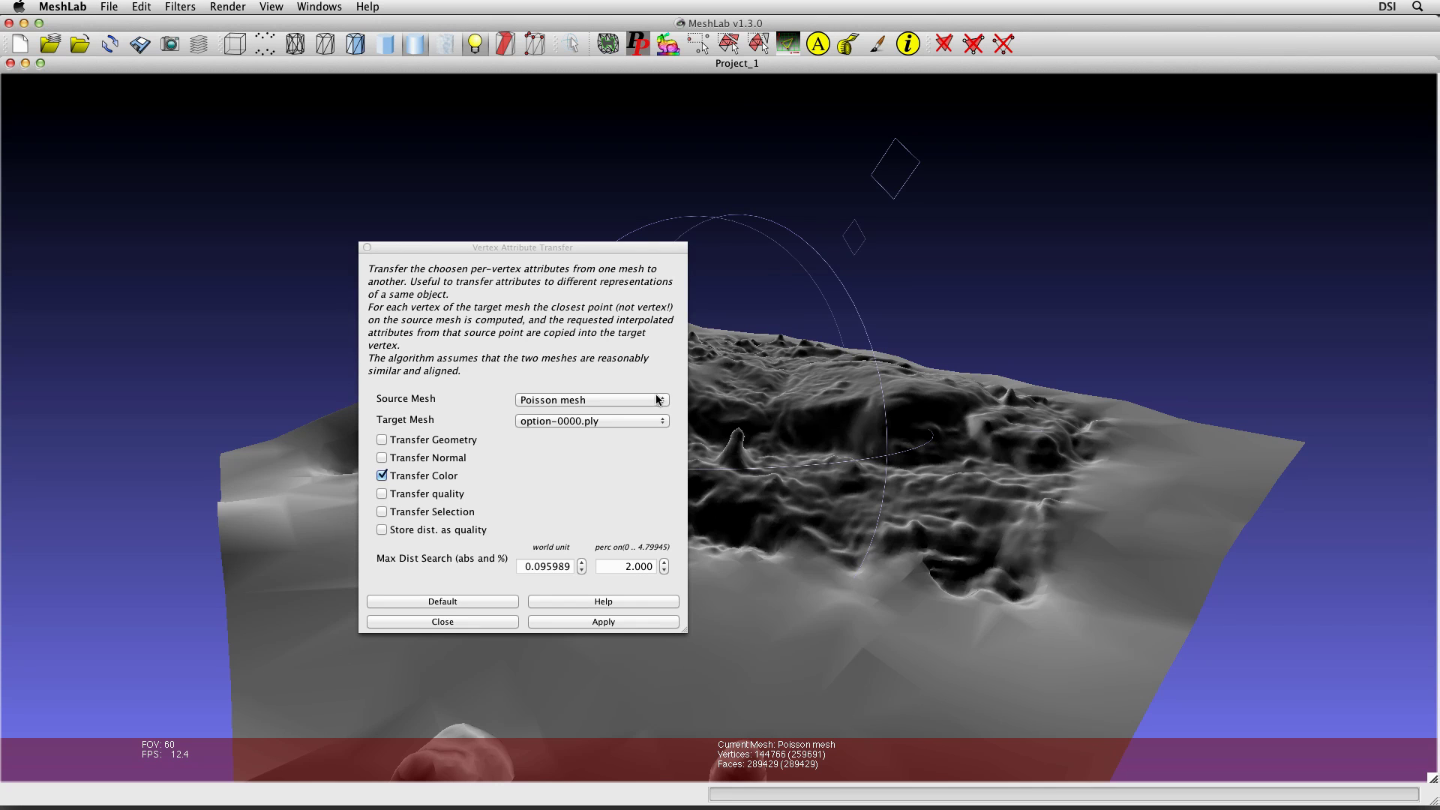
{"action": "left_click", "coordinate": [657, 400]}
{"action": "left_click", "coordinate": [638, 387]}
{"action": "left_click", "coordinate": [636, 421]}
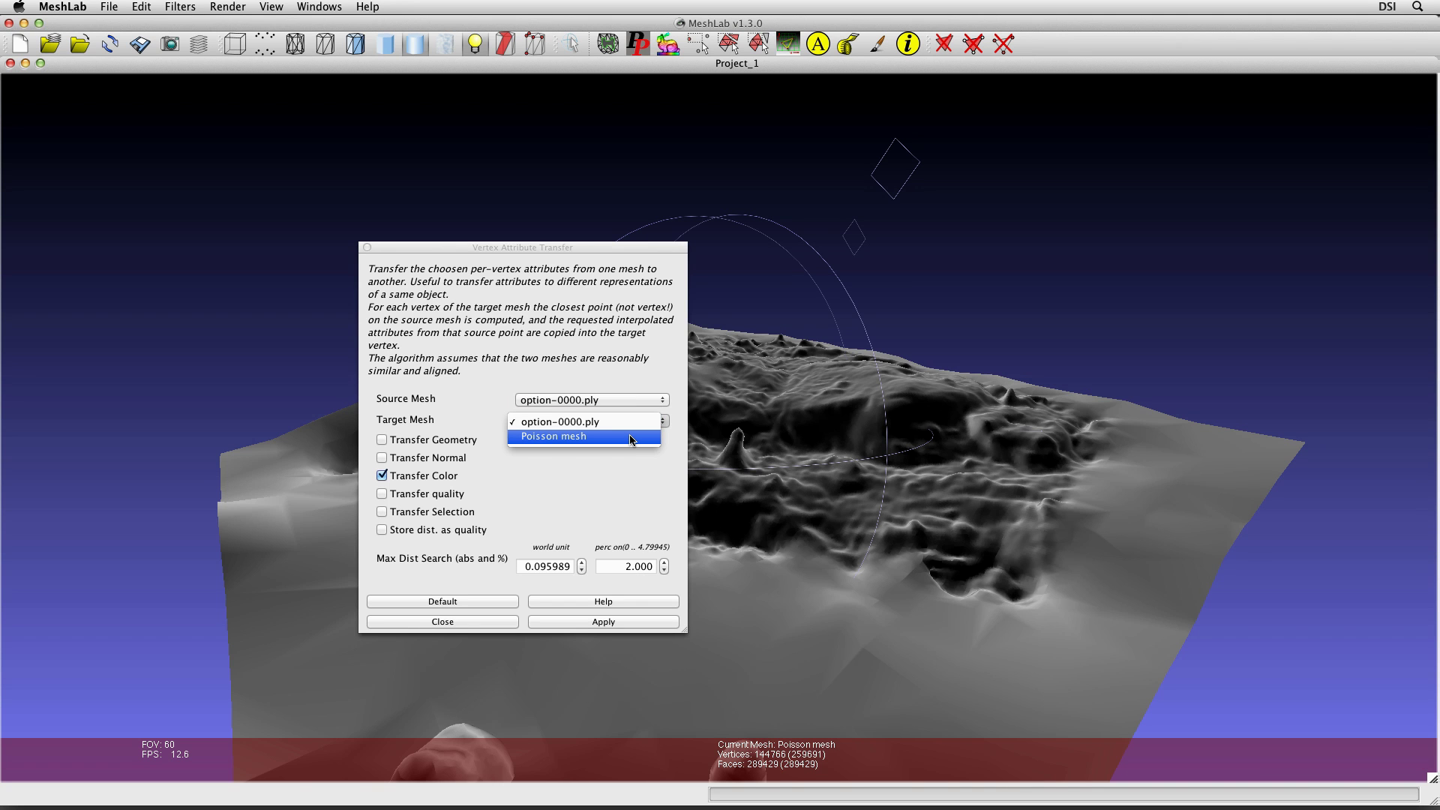
{"action": "left_click", "coordinate": [630, 438]}
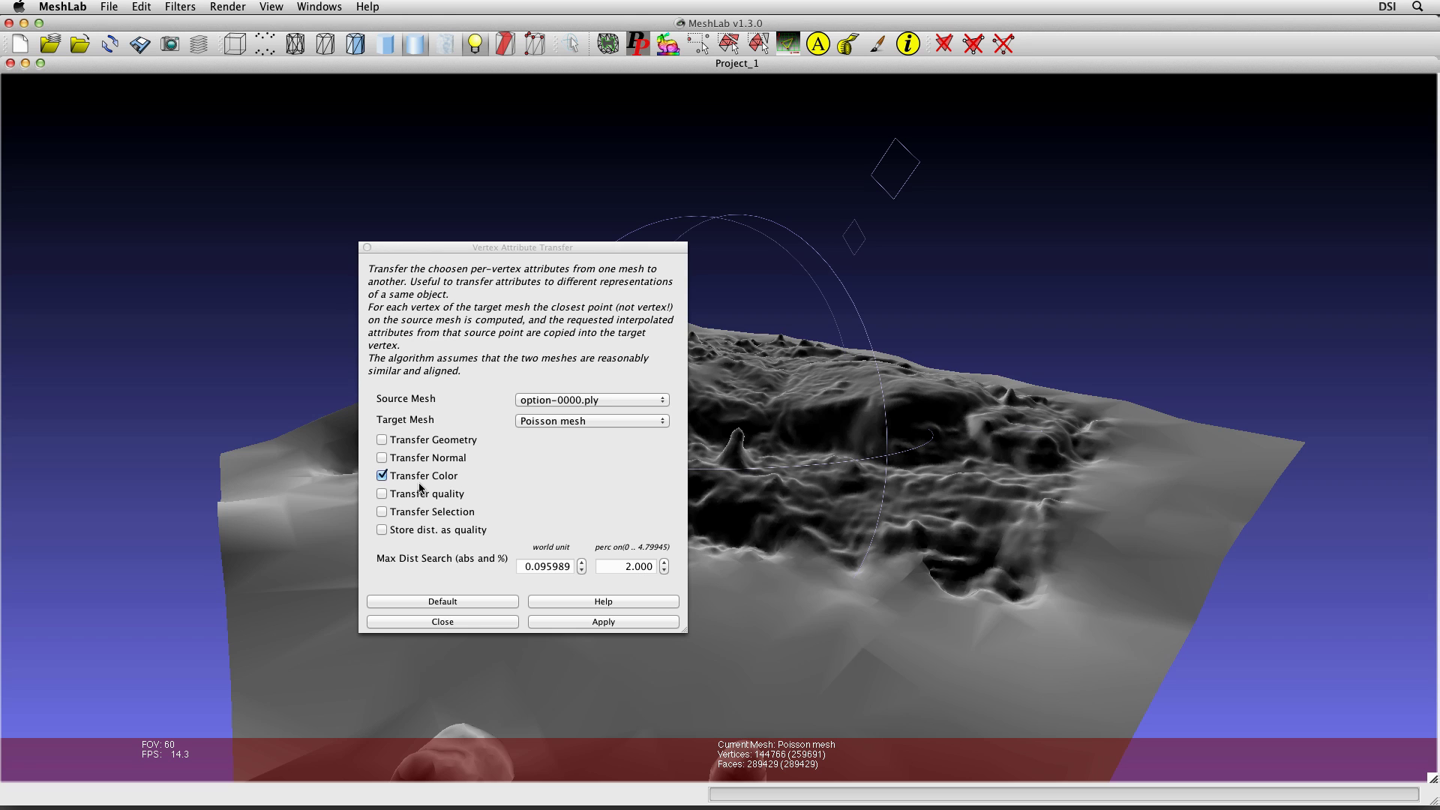
{"action": "left_click", "coordinate": [564, 622]}
{"action": "left_click", "coordinate": [489, 624]}
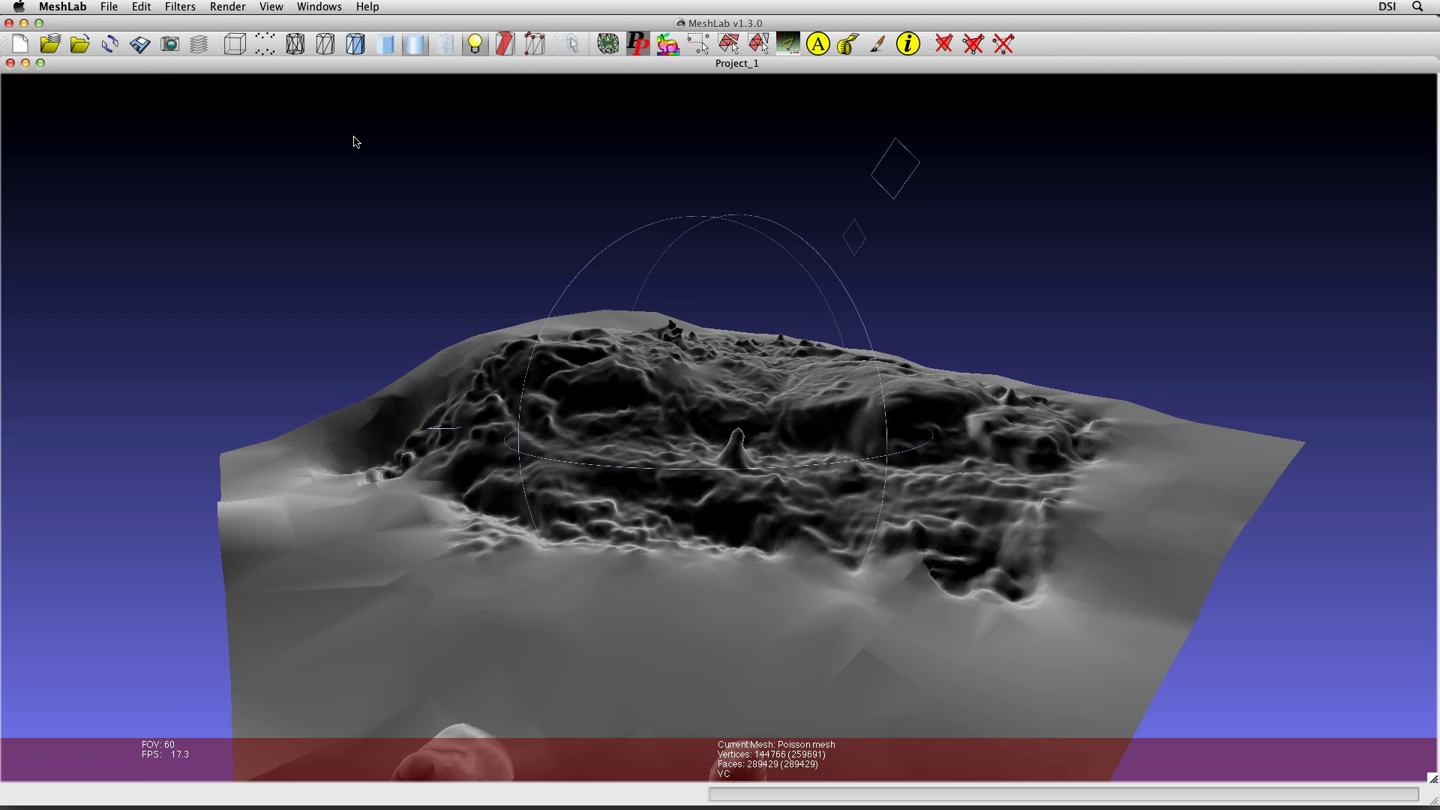
- Shade the Poisson mesh with the Cook-Torrance shader
{"action": "left_click", "coordinate": [227, 7]}
{"action": "mouse_move", "coordinate": [234, 27]}
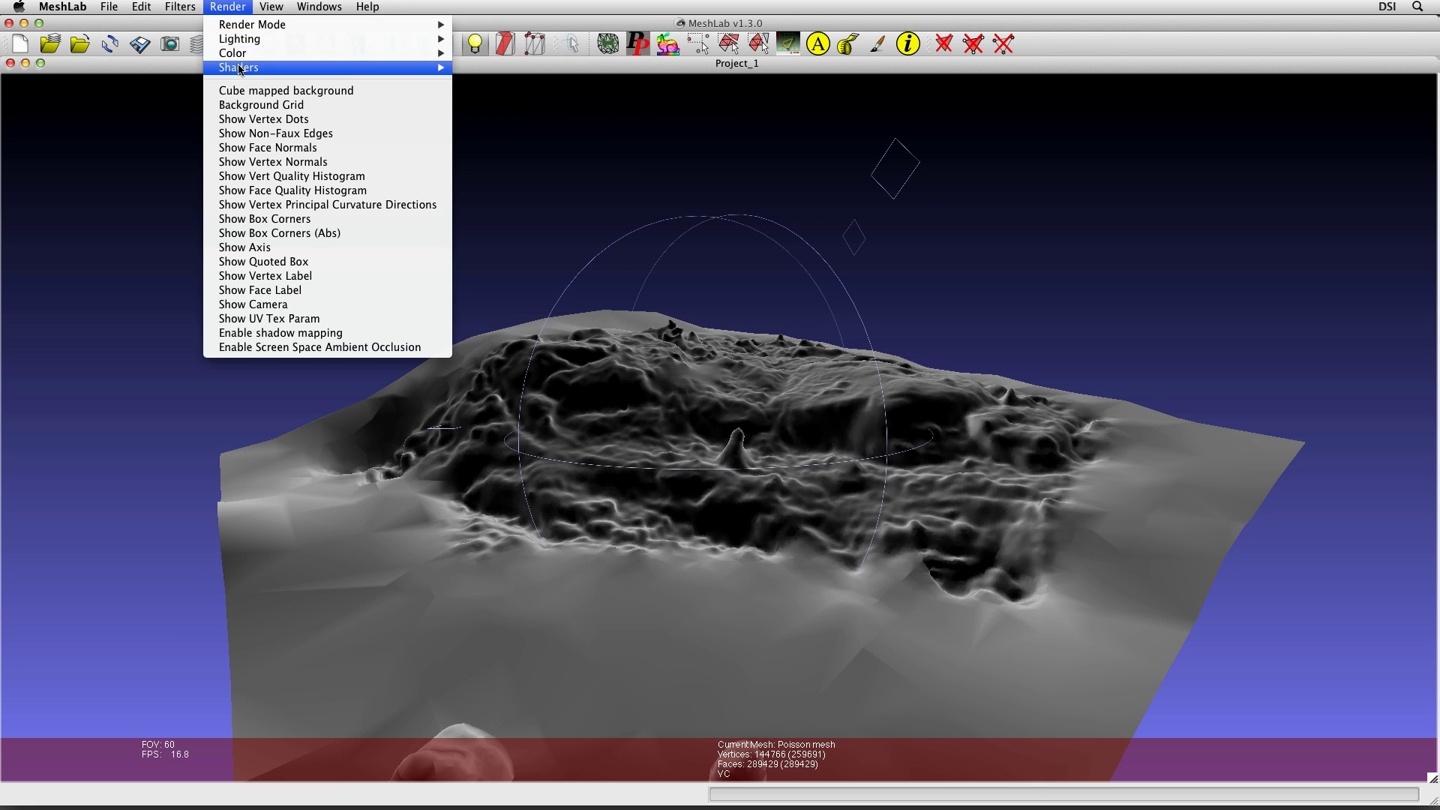
{"action": "mouse_move", "coordinate": [240, 69]}
{"action": "left_click", "coordinate": [476, 79]}
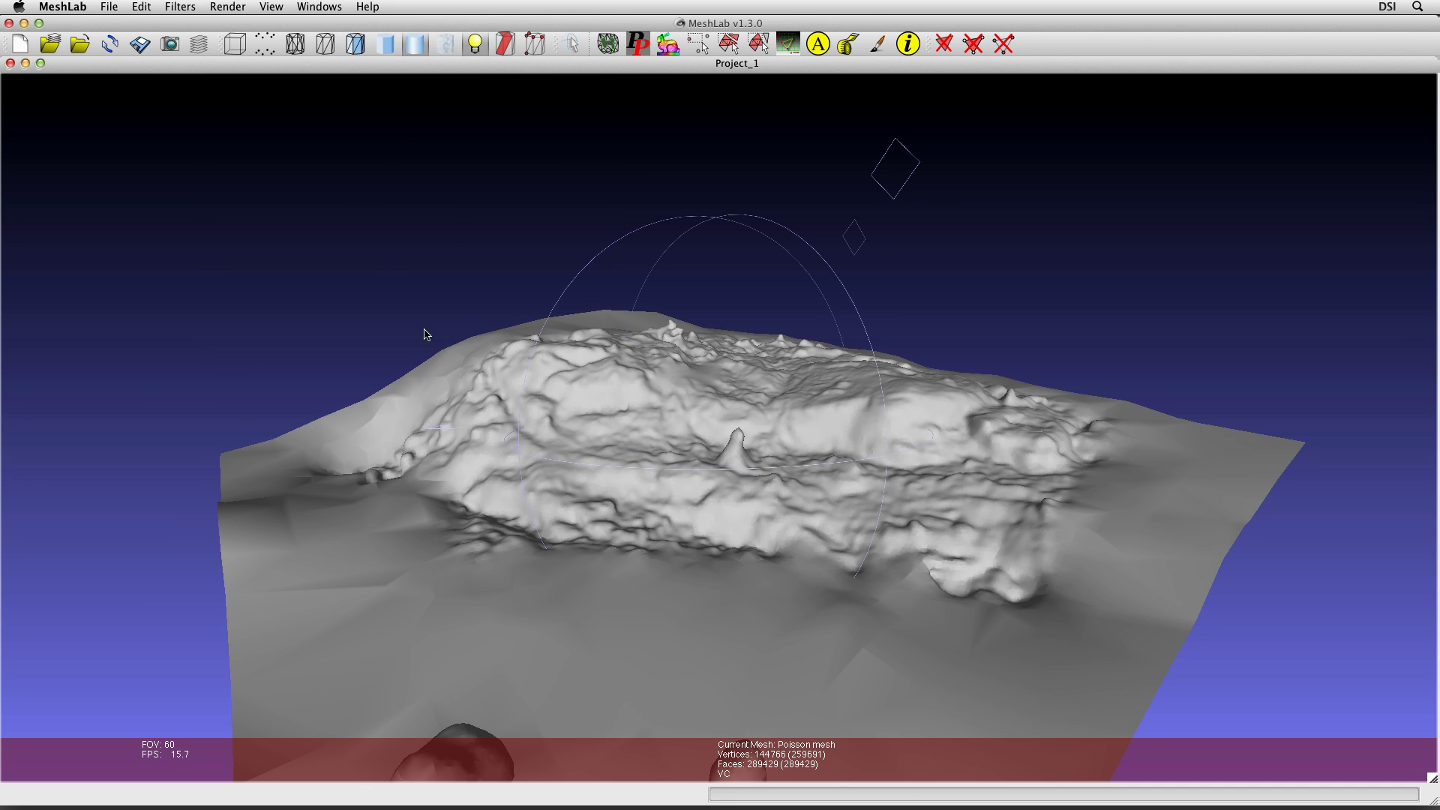
- Display the mesh with per-vertex colour and orbit to inspect the photographic colouring
{"action": "left_click", "coordinate": [227, 7]}
{"action": "mouse_move", "coordinate": [268, 59]}
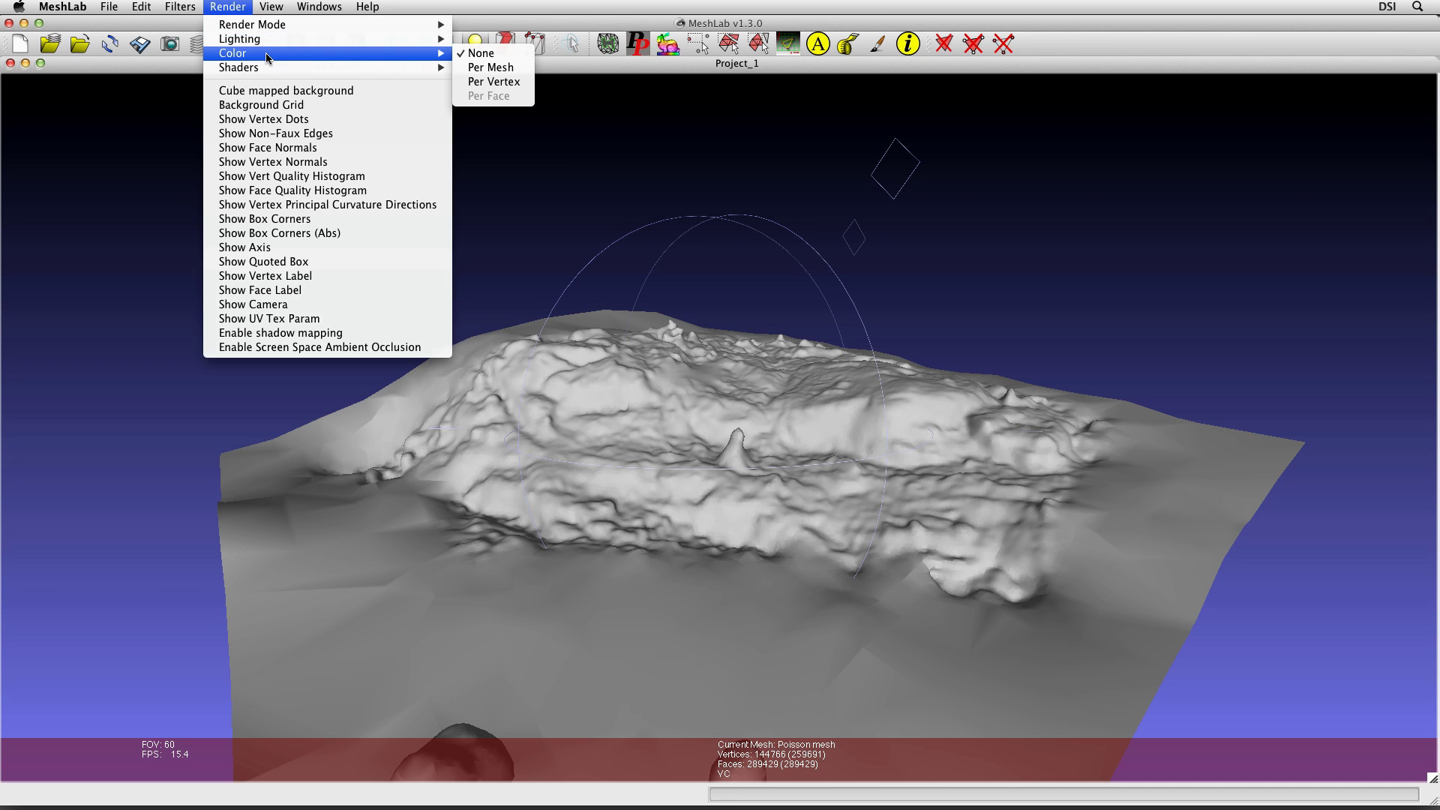
{"action": "left_click", "coordinate": [475, 83]}
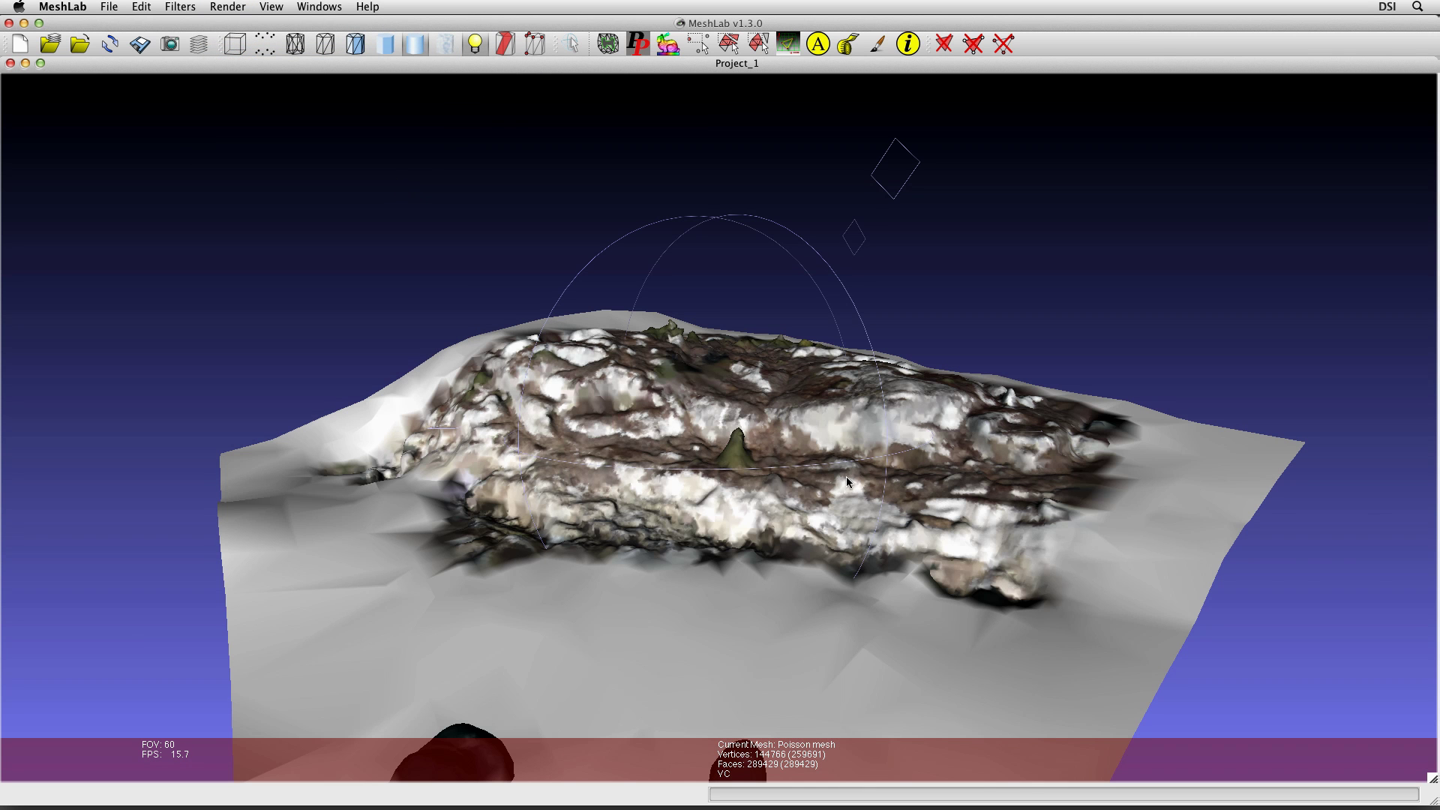
{"action": "left_click_drag", "start_coordinate": [847, 482], "coordinate": [398, 417]}
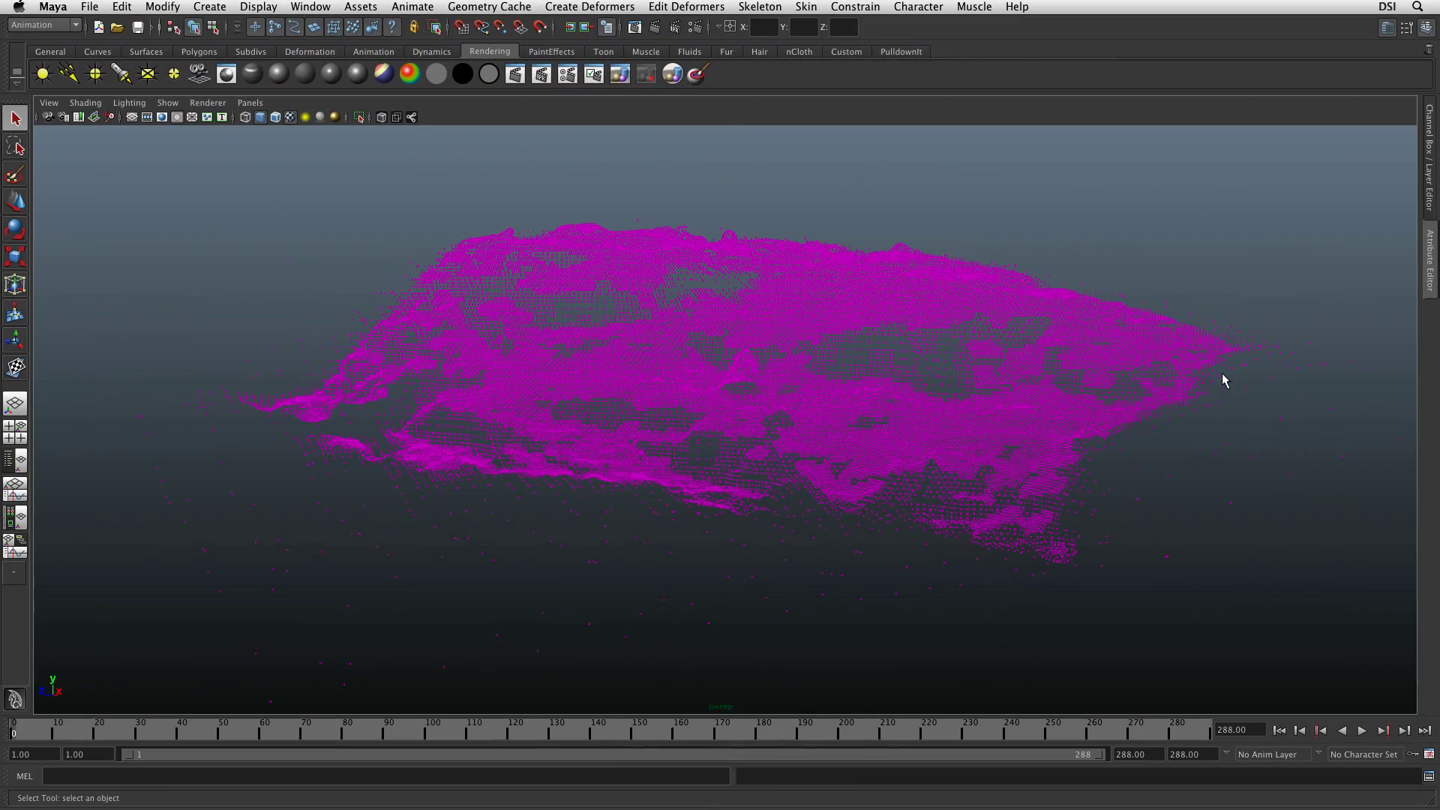
{"action": "left_click_drag", "start_coordinate": [1223, 381], "coordinate": [1113, 375], "text": "alt"}
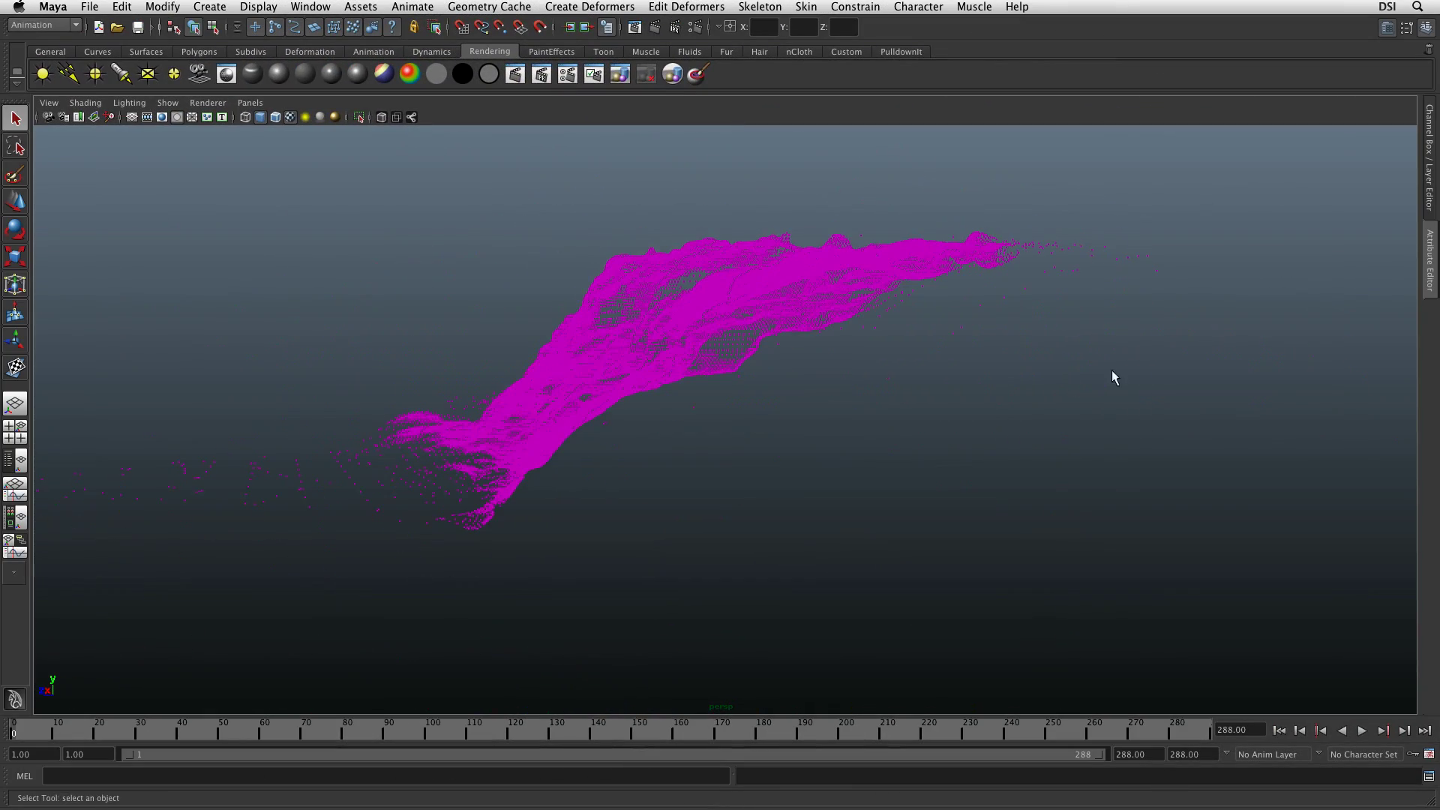
- Tumble the cliff point cloud side-on and closer, then bring up the viewport Shading menu
{"action": "left_click_drag", "start_coordinate": [858, 402], "coordinate": [948, 485], "text": "alt"}
{"action": "right_click_drag", "start_coordinate": [948, 485], "coordinate": [704, 472], "text": "alt"}
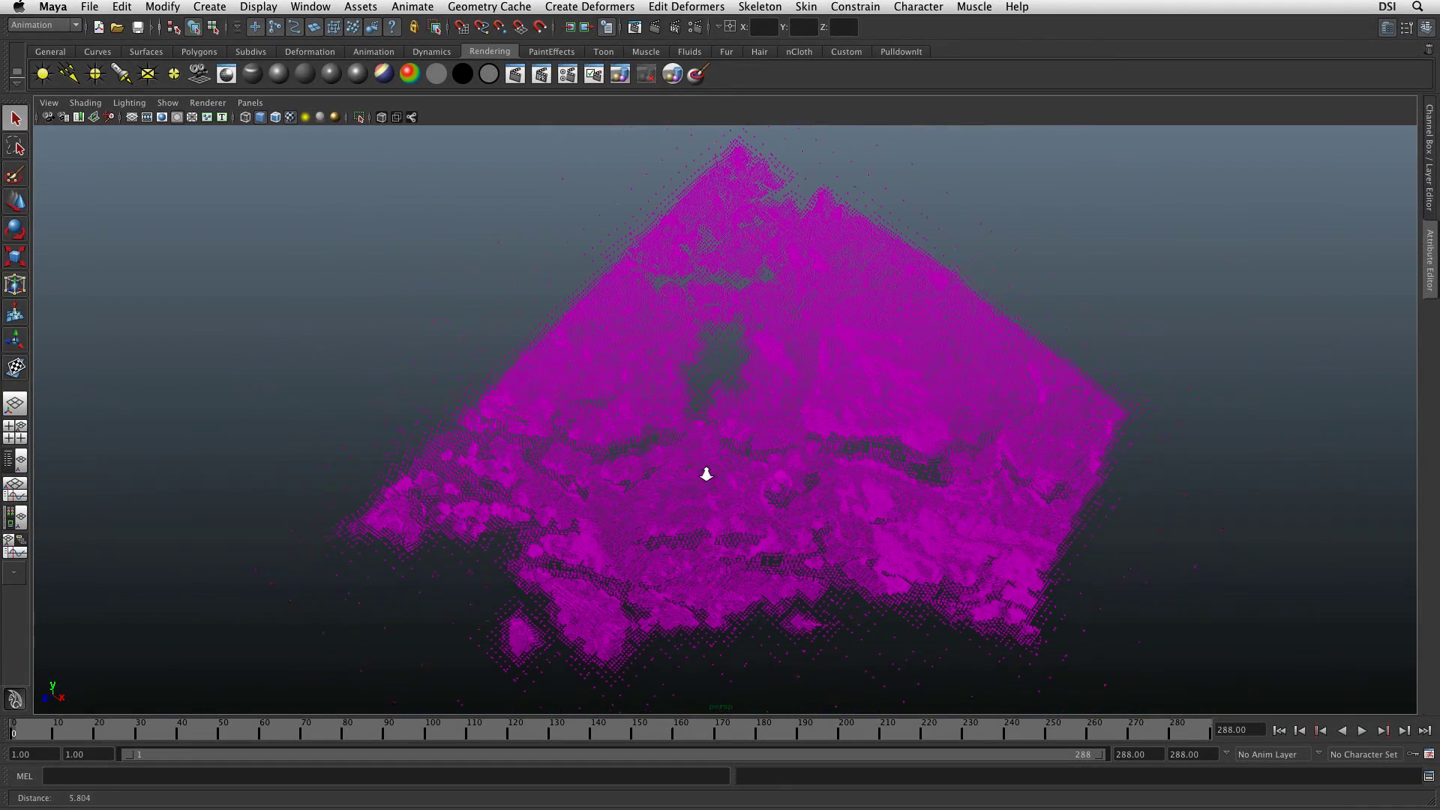
{"action": "left_click", "coordinate": [85, 103]}
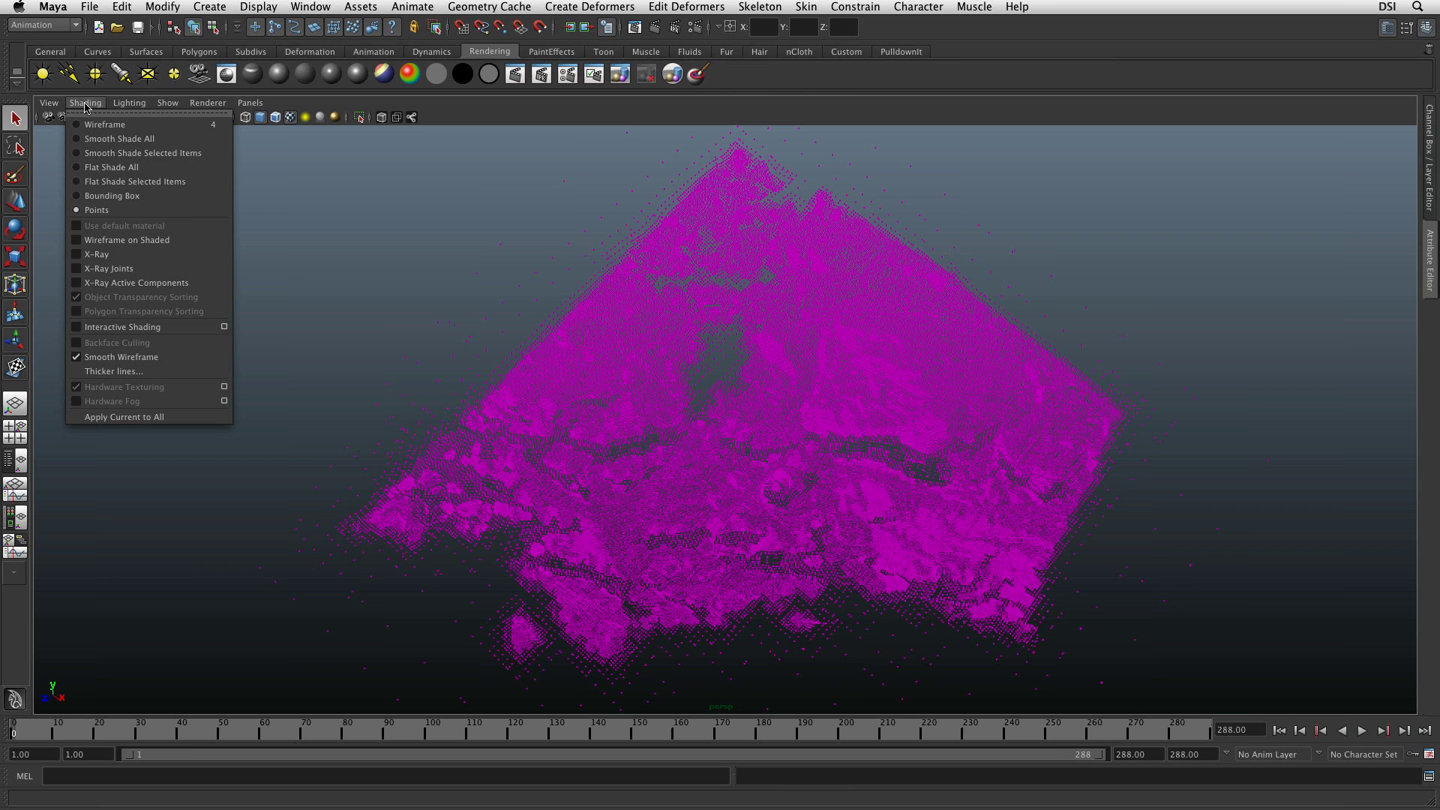
- Smooth Shade All in Viewport 2.0 and tumble to a low oblique view of the textured cliff
{"action": "left_click", "coordinate": [94, 140]}
{"action": "right_click", "coordinate": [186, 115]}
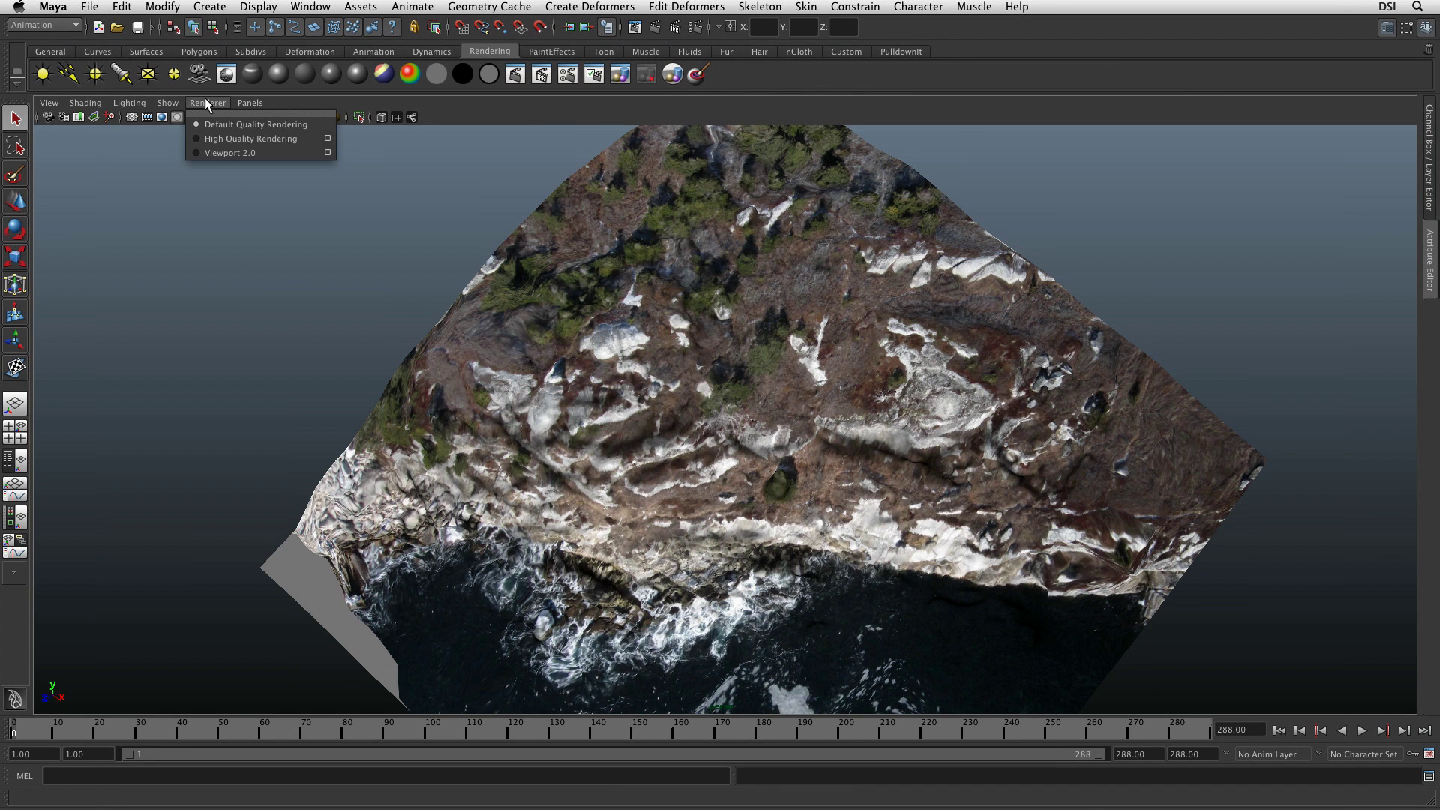
{"action": "left_click", "coordinate": [222, 158]}
{"action": "left_click_drag", "start_coordinate": [360, 368], "coordinate": [423, 365], "text": "alt"}
{"action": "left_click_drag", "start_coordinate": [334, 373], "coordinate": [533, 357], "text": "alt"}
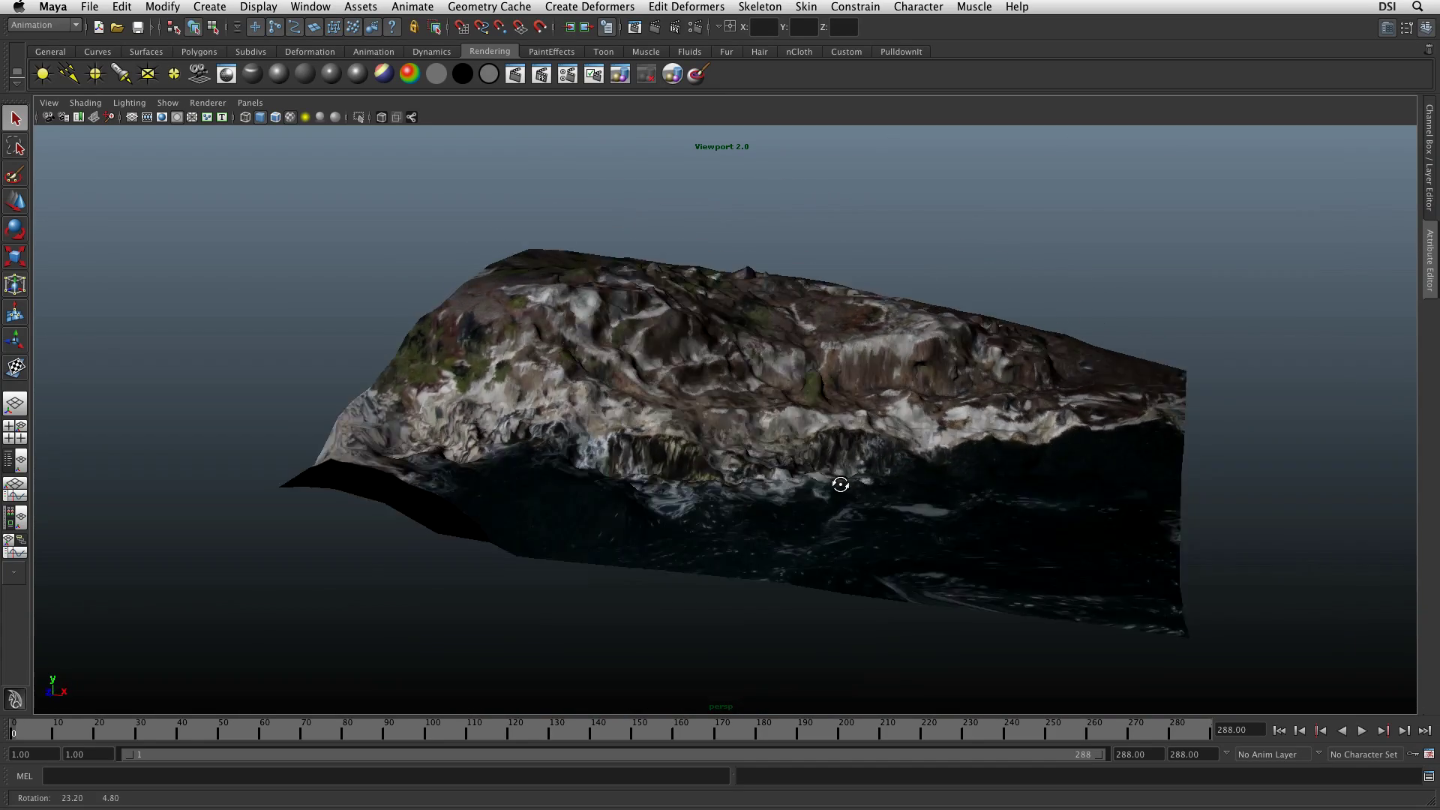